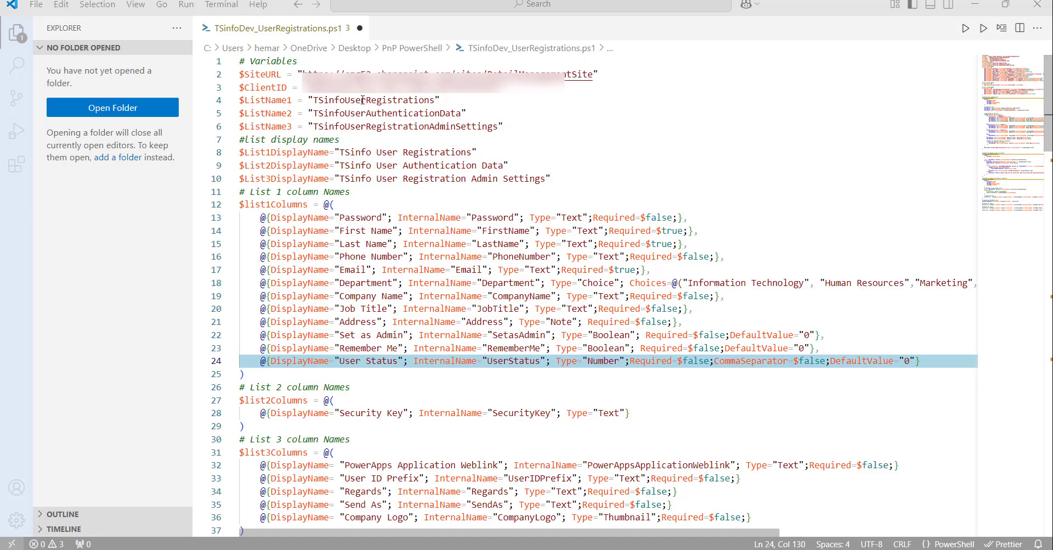
Run the TSinfoDev_UserRegistrations.ps1 script and sign in to PnP PowerShell with the chosen account and its password
{"action": "left_click", "coordinate": [984, 30]}
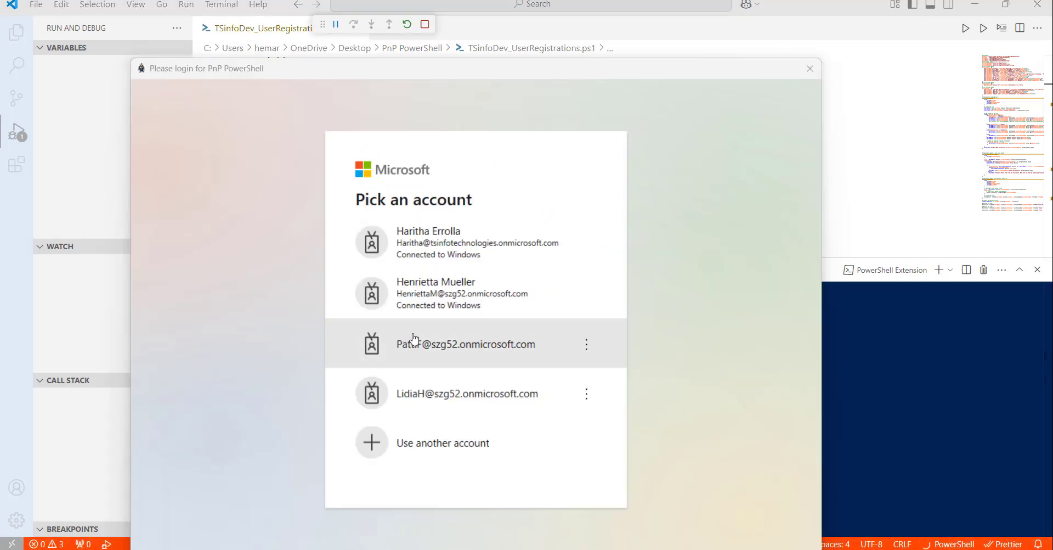
{"action": "left_click", "coordinate": [451, 357]}
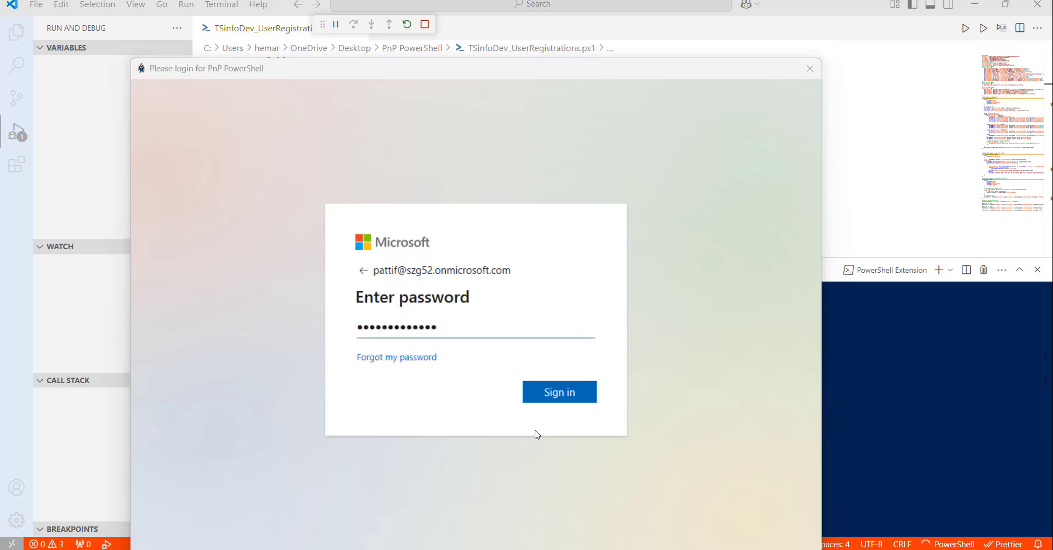
{"action": "left_click", "coordinate": [560, 393]}
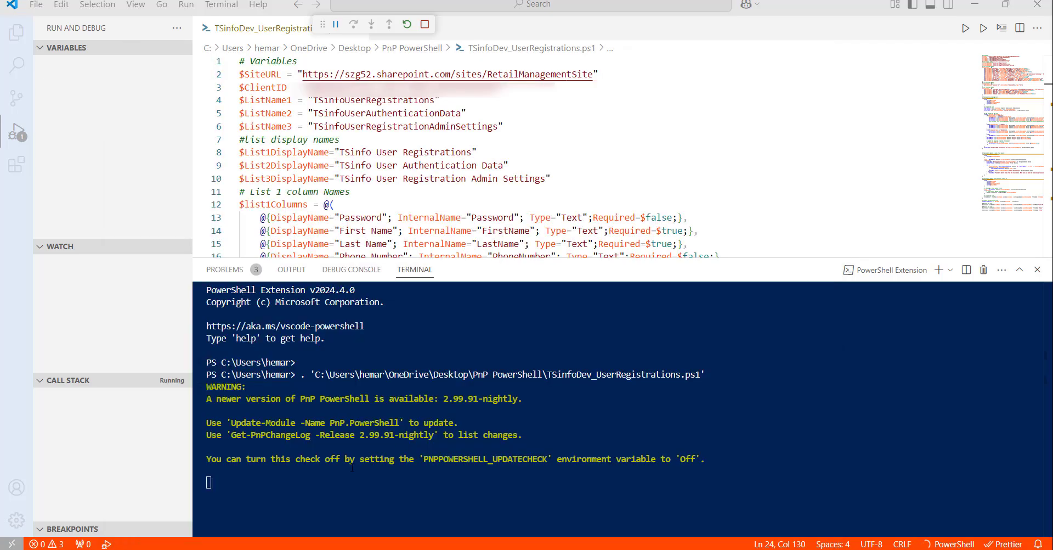
Enlarge the terminal and review the script output back to its beginning, including the list creation and column details
{"action": "left_click_drag", "start_coordinate": [628, 258], "coordinate": [627, 195]}
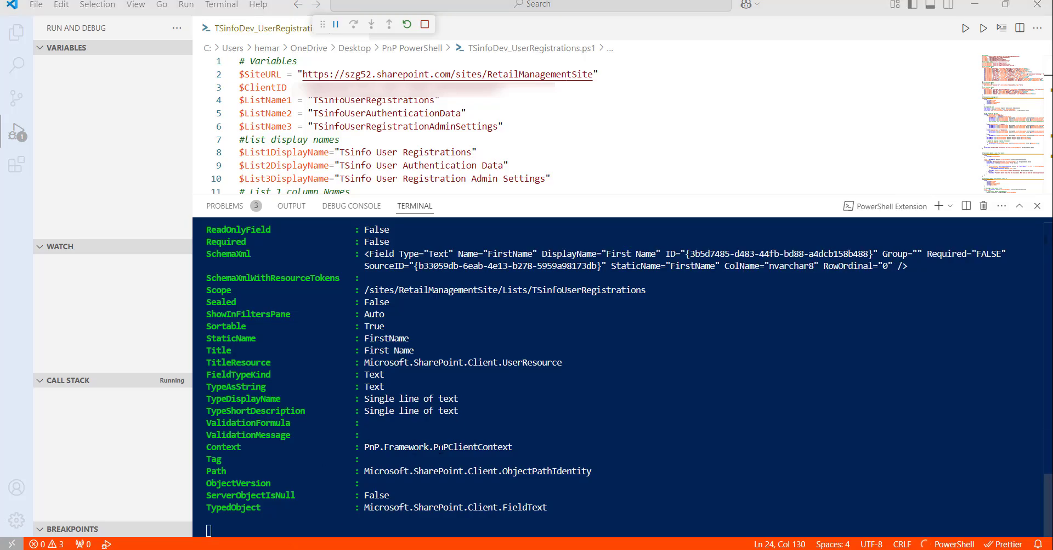
{"action": "scroll", "coordinate": [472, 439], "scroll_direction": "up", "scroll_amount": 3}
{"action": "scroll", "coordinate": [472, 439], "scroll_direction": "up", "scroll_amount": 20}
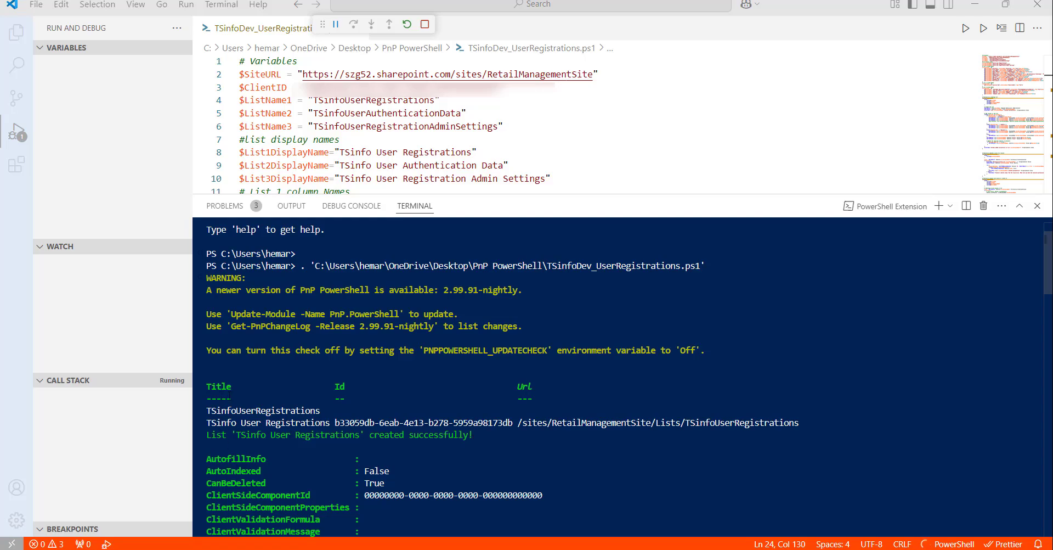
{"action": "scroll", "coordinate": [532, 457], "scroll_direction": "up", "scroll_amount": 5}
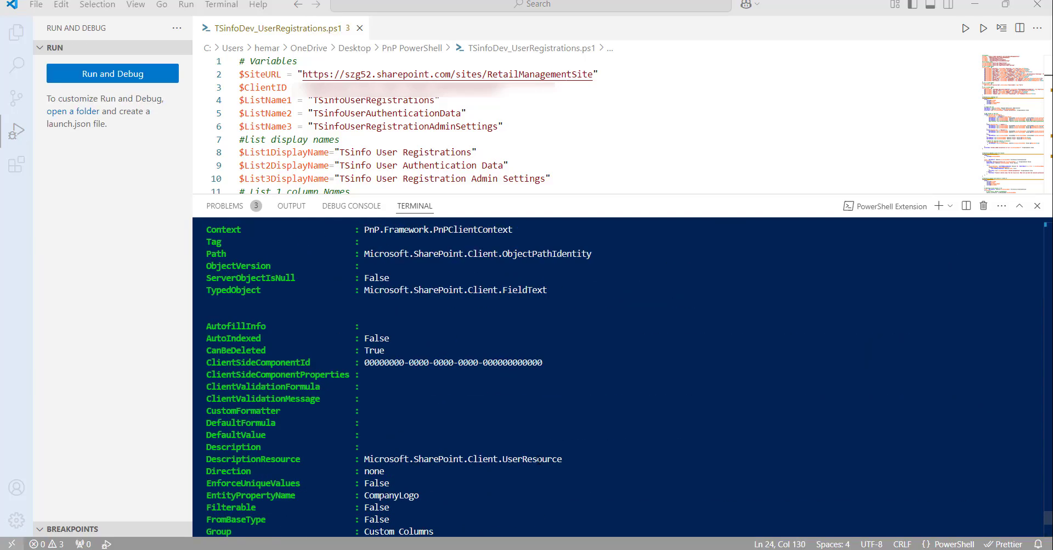
Switch to the browser and check the TSinfo User Authentication Data and TSinfo User Registration Admin Settings lists on the Retail Management Site
{"action": "key", "text": "alt+Tab"}
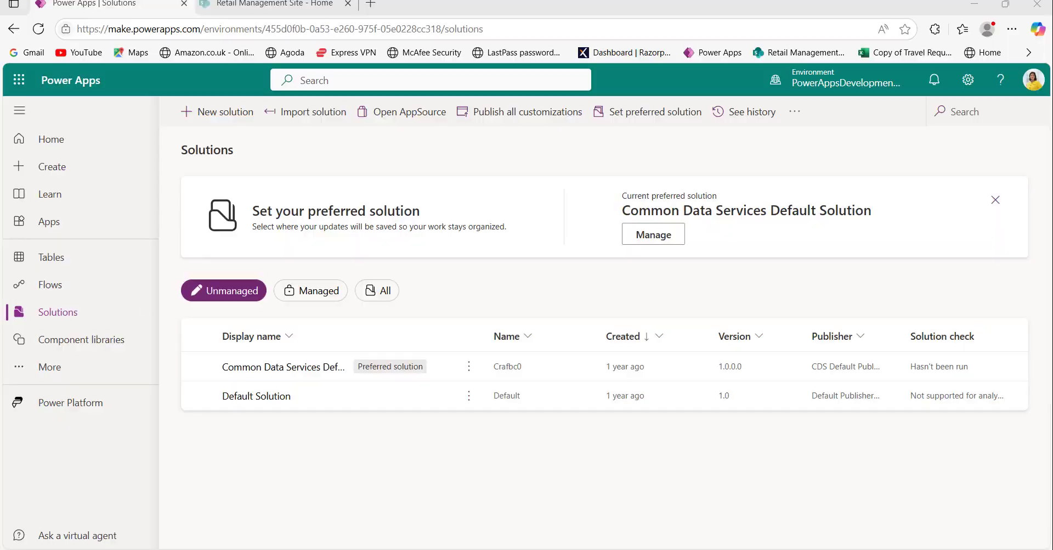
{"action": "left_click", "coordinate": [271, 4]}
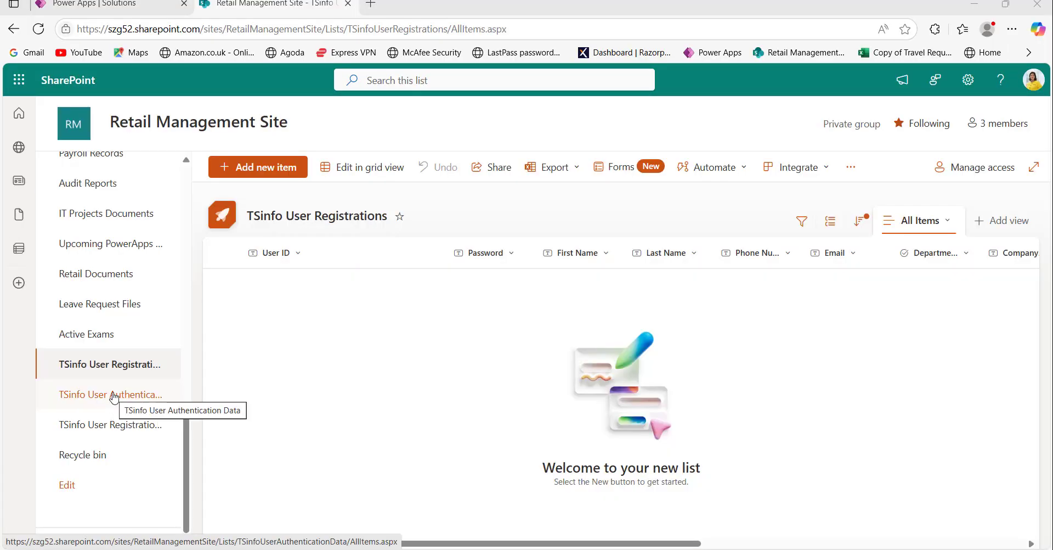
{"action": "left_click", "coordinate": [113, 397]}
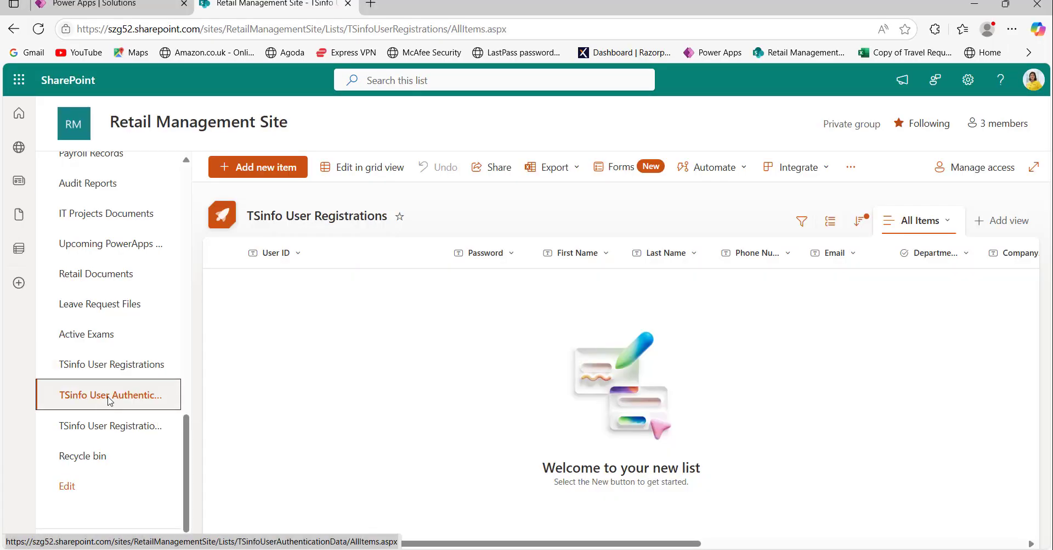
{"action": "left_click", "coordinate": [116, 425]}
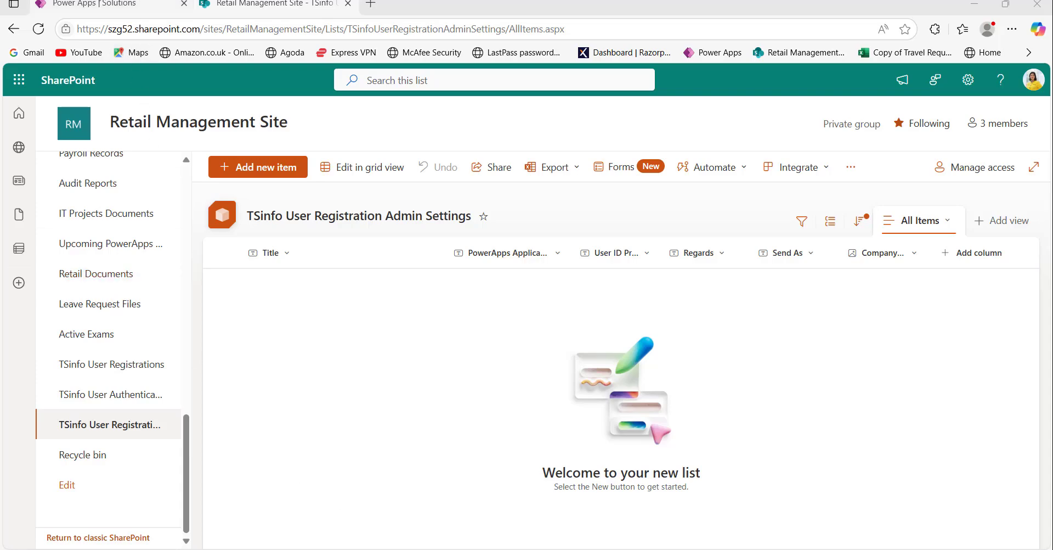
Start a solution import in Power Apps and choose TSinfoDevUserRegistrationsSolution_1_0_0_13.zip from the UserRegistrationApp folder on drive C
{"action": "left_click", "coordinate": [93, 3]}
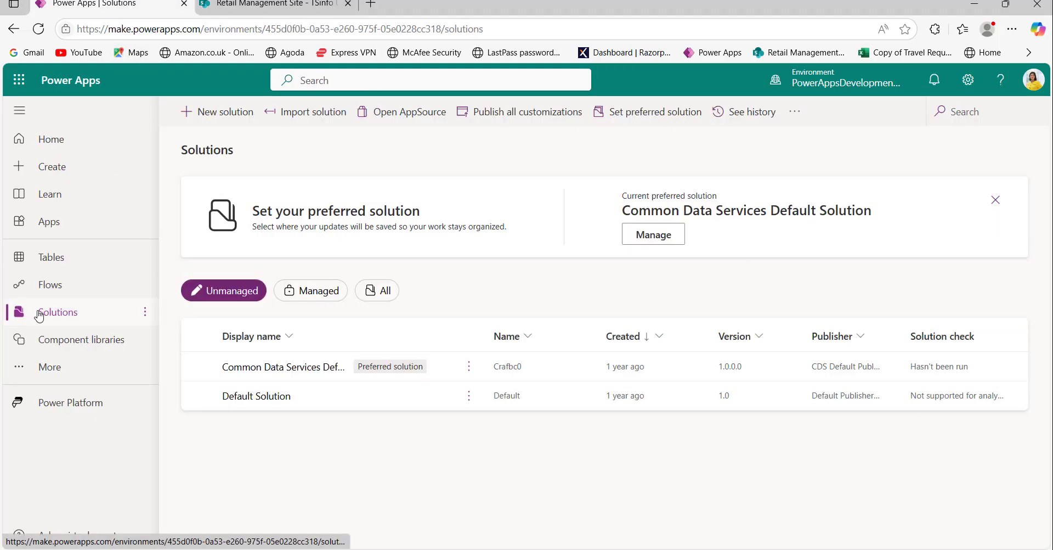
{"action": "left_click", "coordinate": [305, 122]}
{"action": "left_click", "coordinate": [469, 204]}
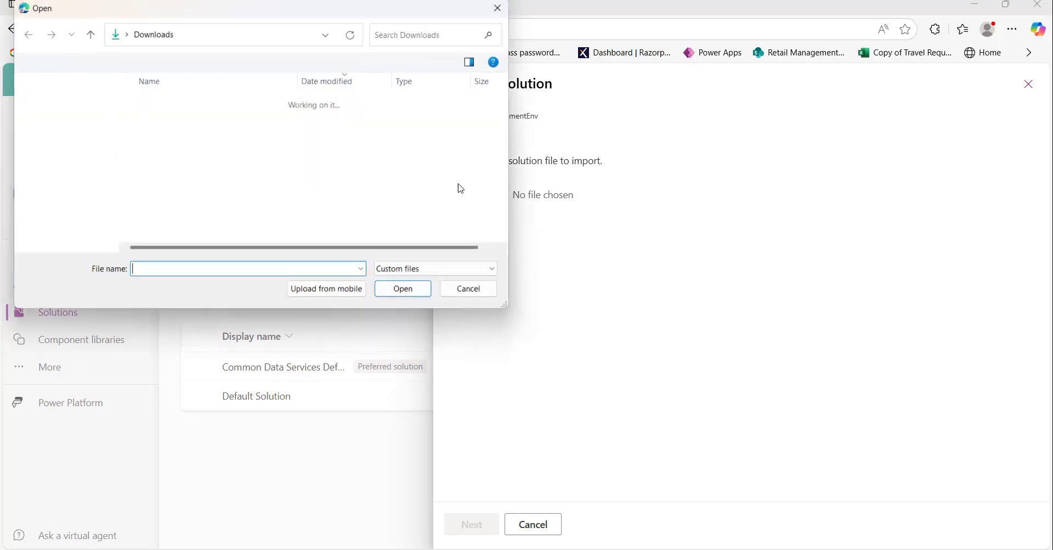
{"action": "scroll", "coordinate": [65, 164], "scroll_direction": "down", "scroll_amount": 5}
{"action": "left_click", "coordinate": [56, 191]}
{"action": "double_click", "coordinate": [159, 121]}
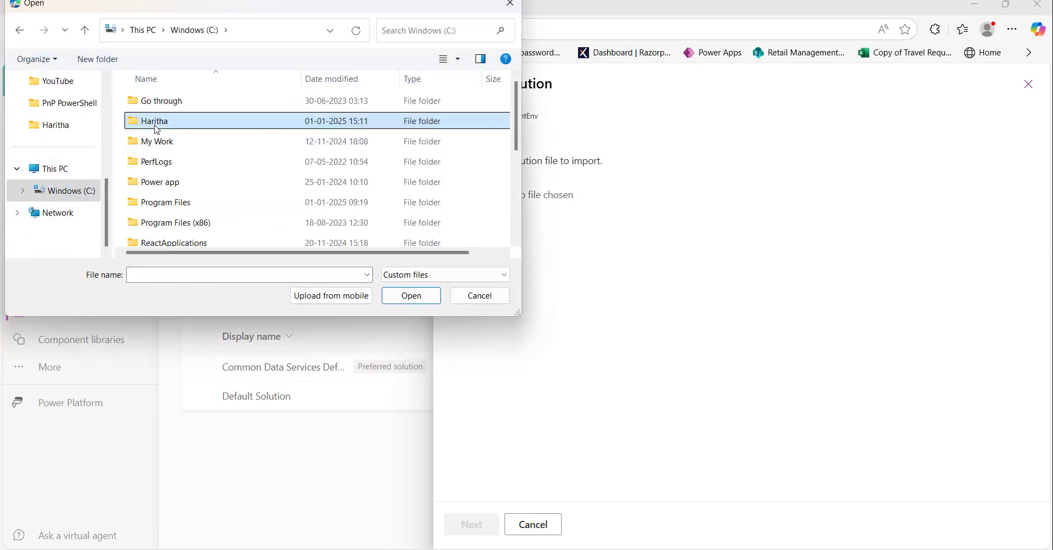
{"action": "double_click", "coordinate": [211, 101]}
{"action": "double_click", "coordinate": [212, 103]}
{"action": "left_click", "coordinate": [225, 104]}
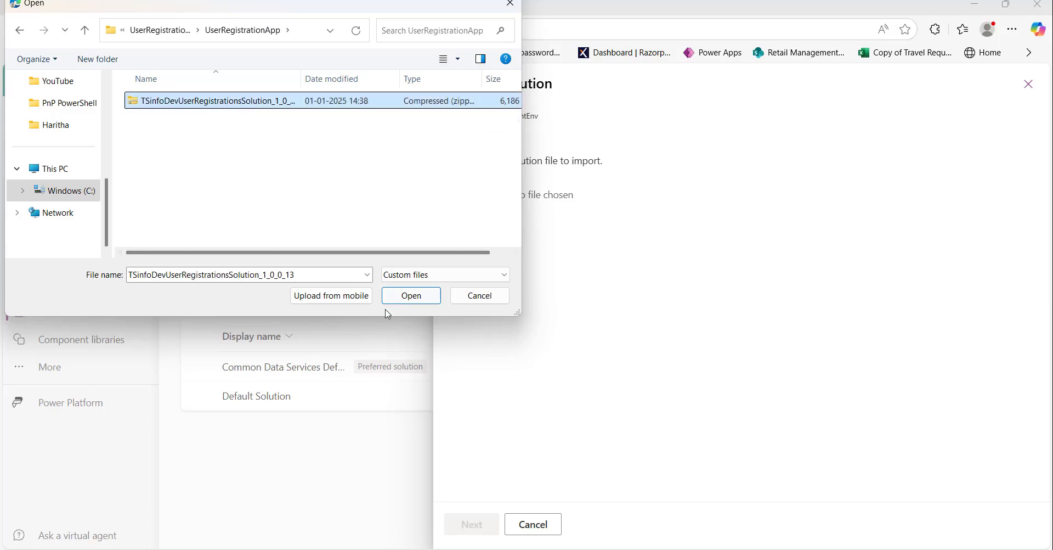
{"action": "left_click", "coordinate": [422, 299]}
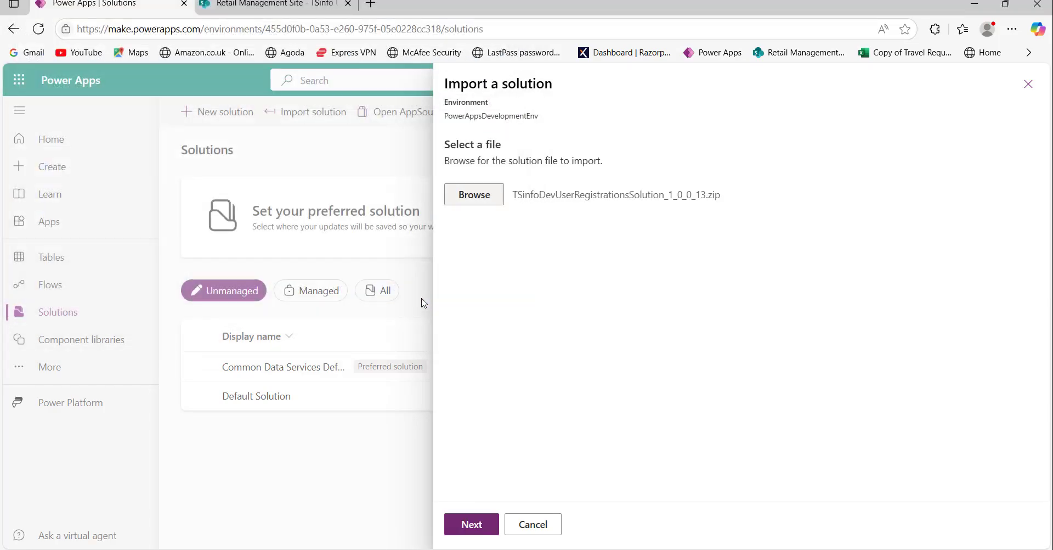
Accept the solution details with plugin steps and flows enabled, and review the Outlook and SharePoint connections the import needs
{"action": "left_click", "coordinate": [470, 524]}
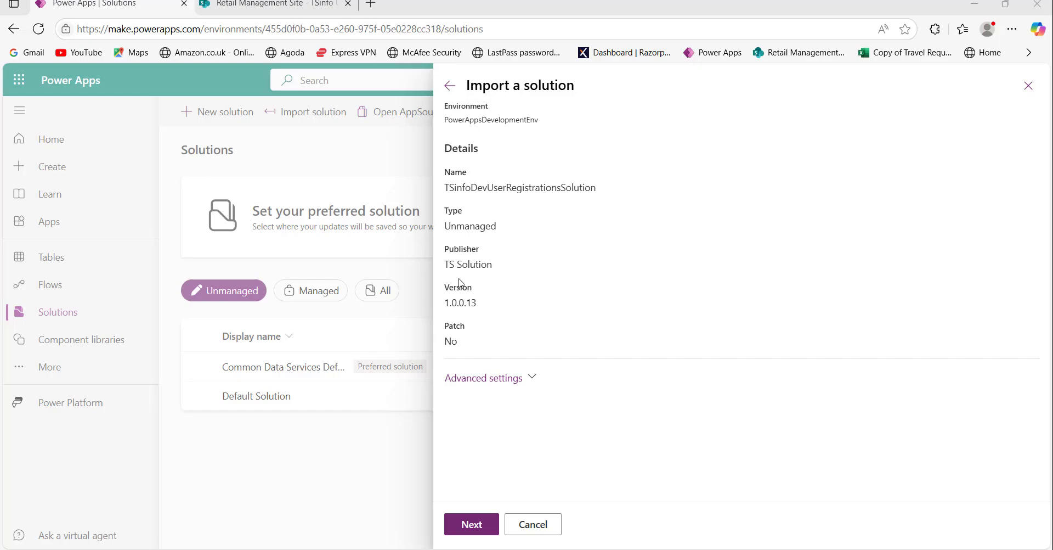
{"action": "left_click", "coordinate": [526, 379]}
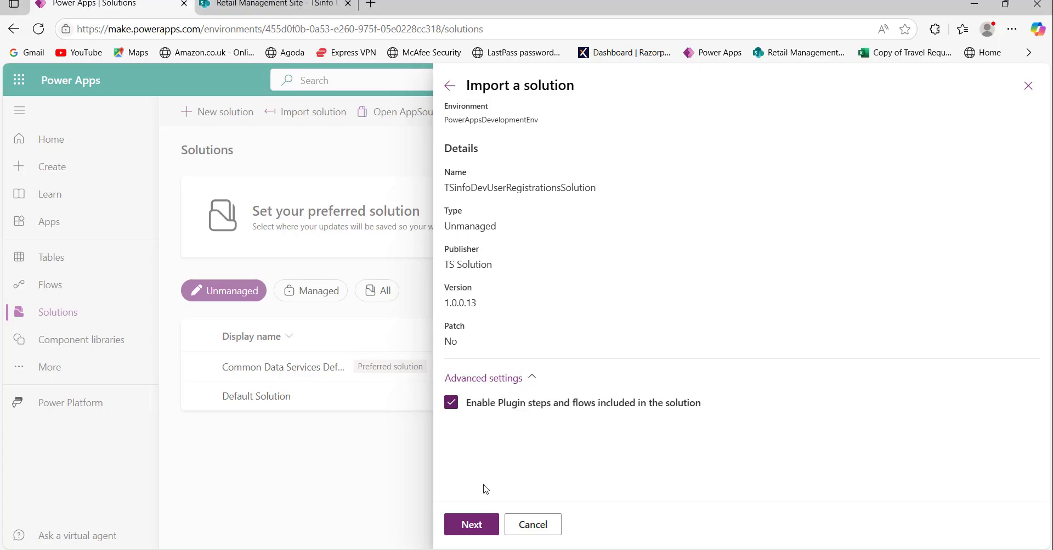
{"action": "left_click", "coordinate": [483, 523]}
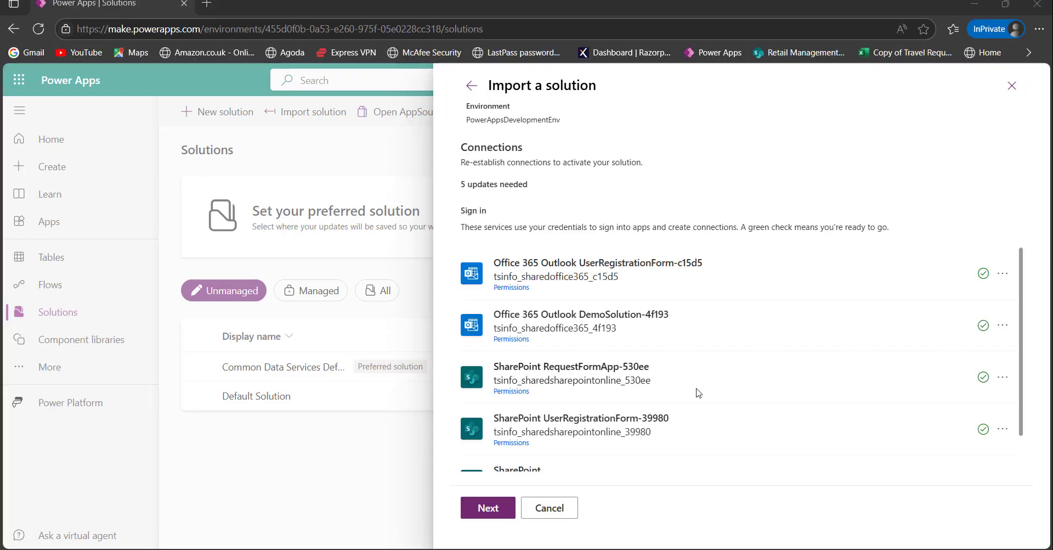
{"action": "scroll", "coordinate": [700, 352], "scroll_direction": "down", "scroll_amount": 1}
{"action": "scroll", "coordinate": [700, 351], "scroll_direction": "up", "scroll_amount": 1}
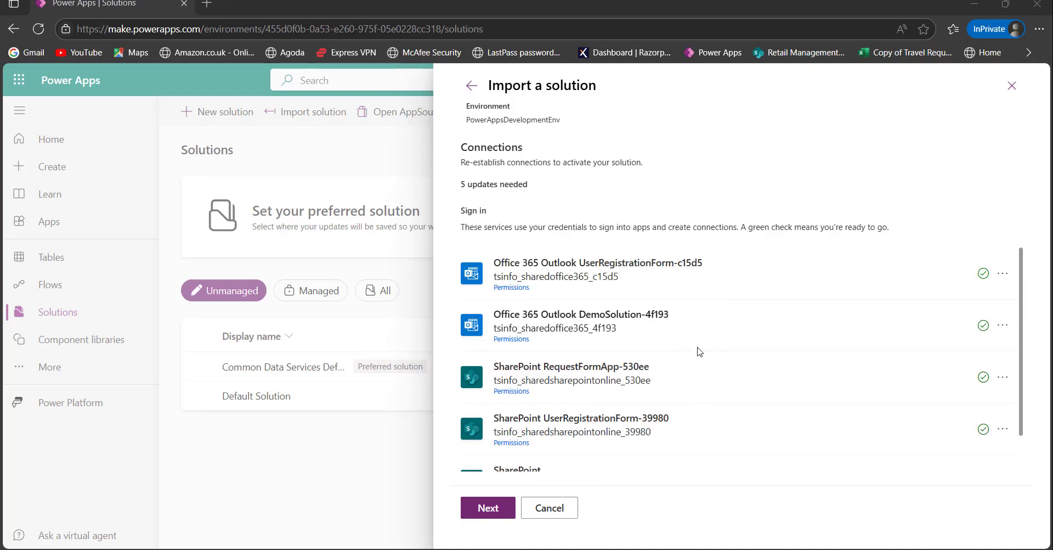
{"action": "scroll", "coordinate": [768, 354], "scroll_direction": "down", "scroll_amount": 1}
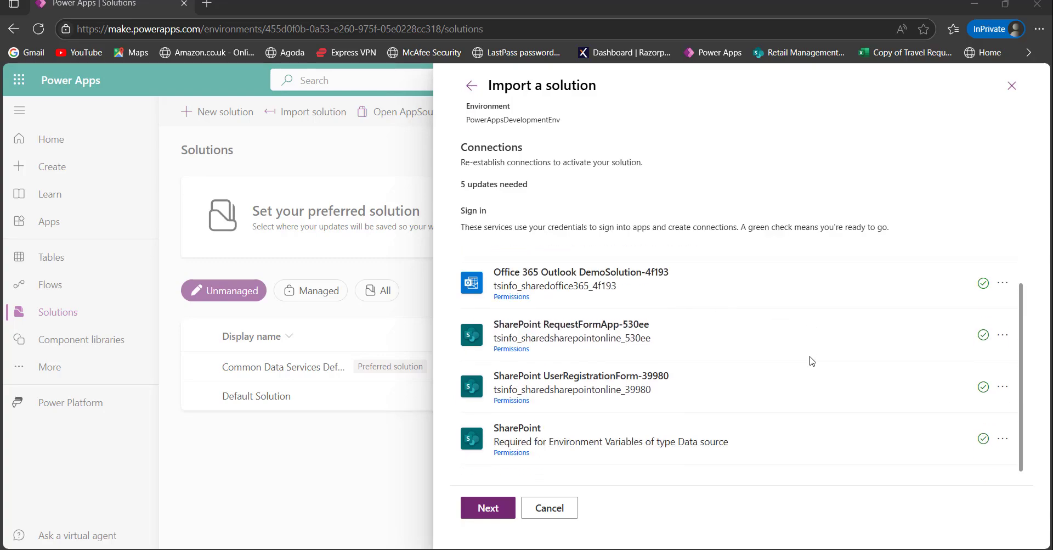
{"action": "scroll", "coordinate": [812, 361], "scroll_direction": "up", "scroll_amount": 1}
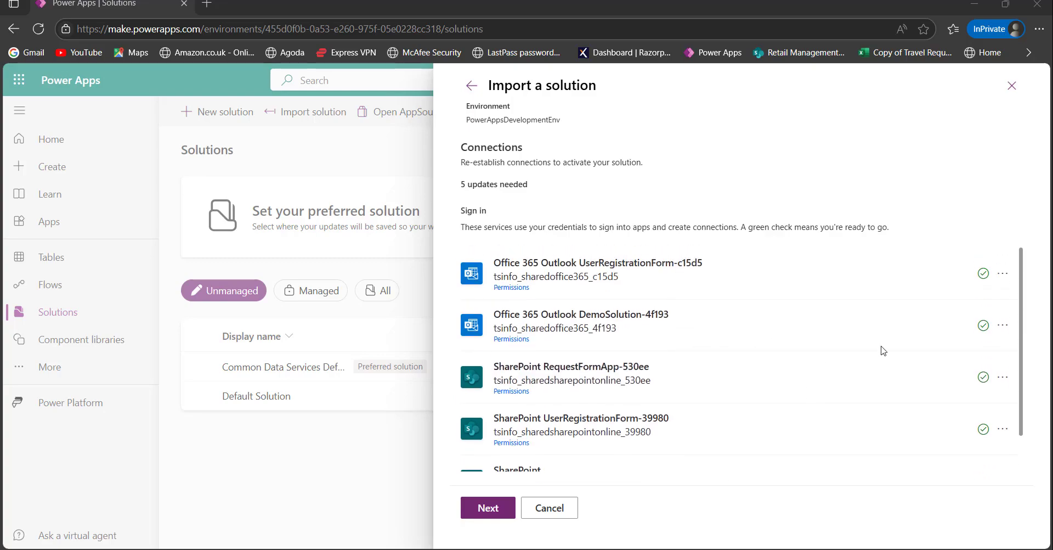
{"action": "left_click", "coordinate": [1003, 276]}
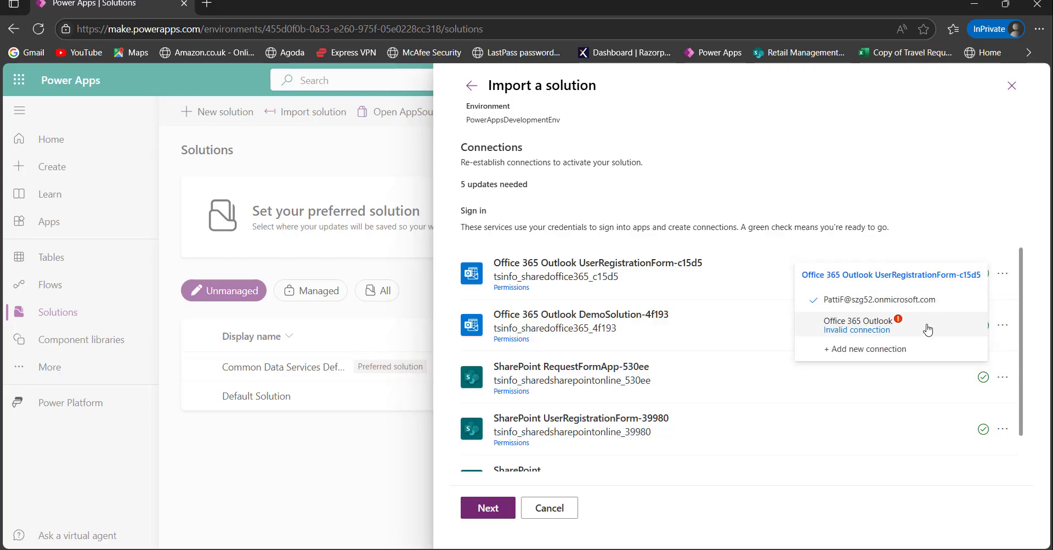
{"action": "left_click", "coordinate": [905, 351]}
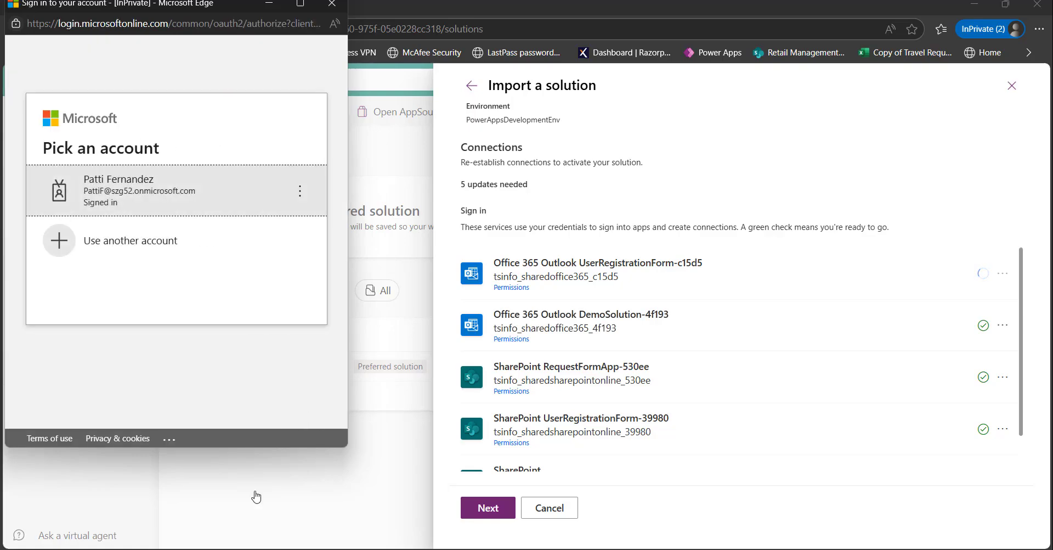
{"action": "left_click", "coordinate": [169, 209]}
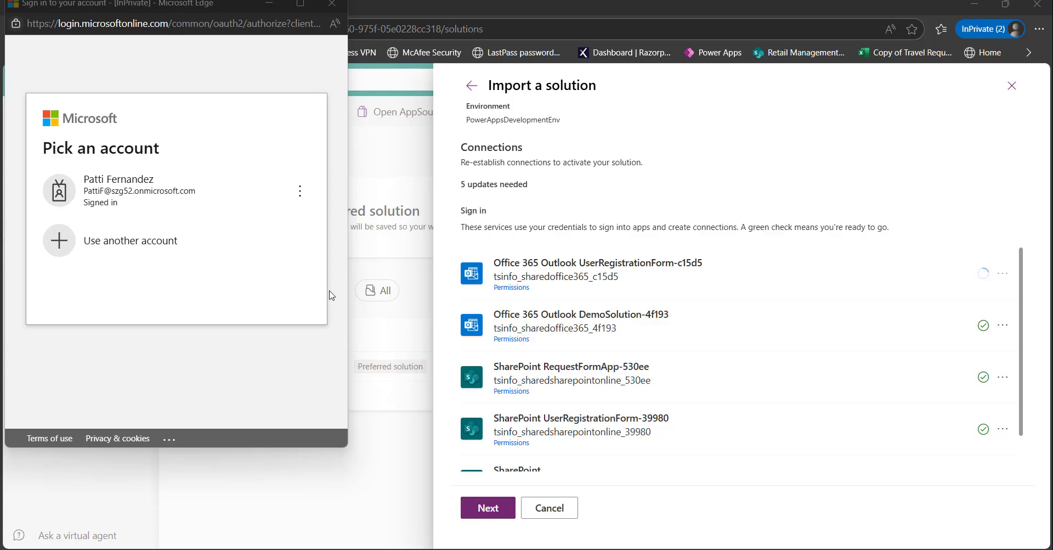
{"action": "left_click", "coordinate": [332, 3]}
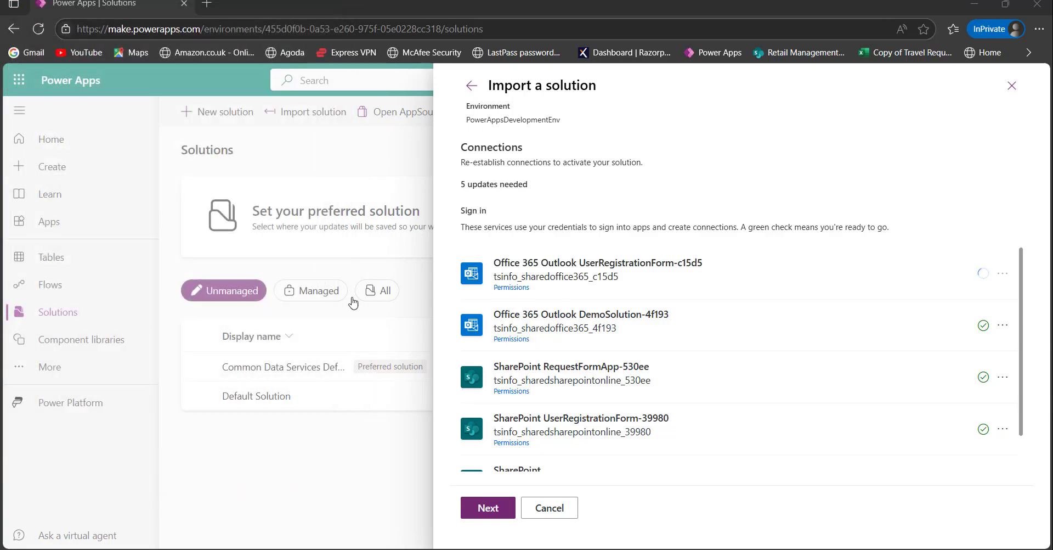
Accept the connections and set the User Registrations site environment variable to Retail Management Site
{"action": "left_click", "coordinate": [487, 507]}
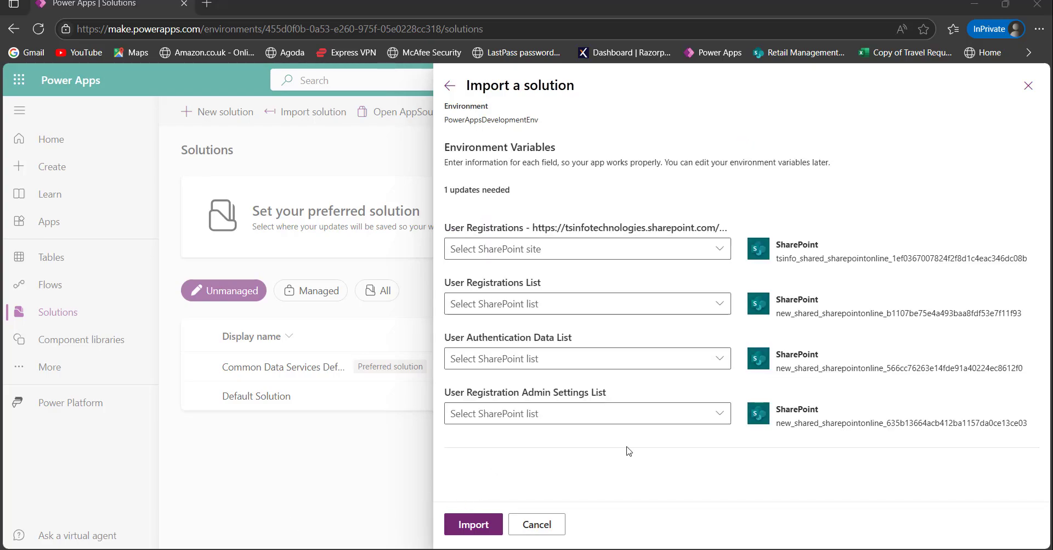
{"action": "left_click", "coordinate": [723, 252]}
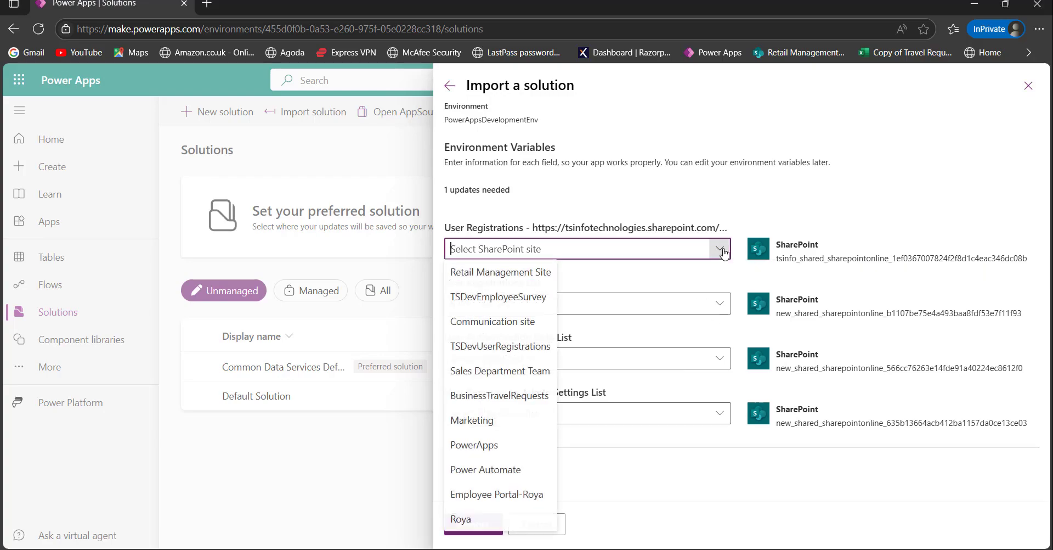
{"action": "left_click", "coordinate": [503, 274]}
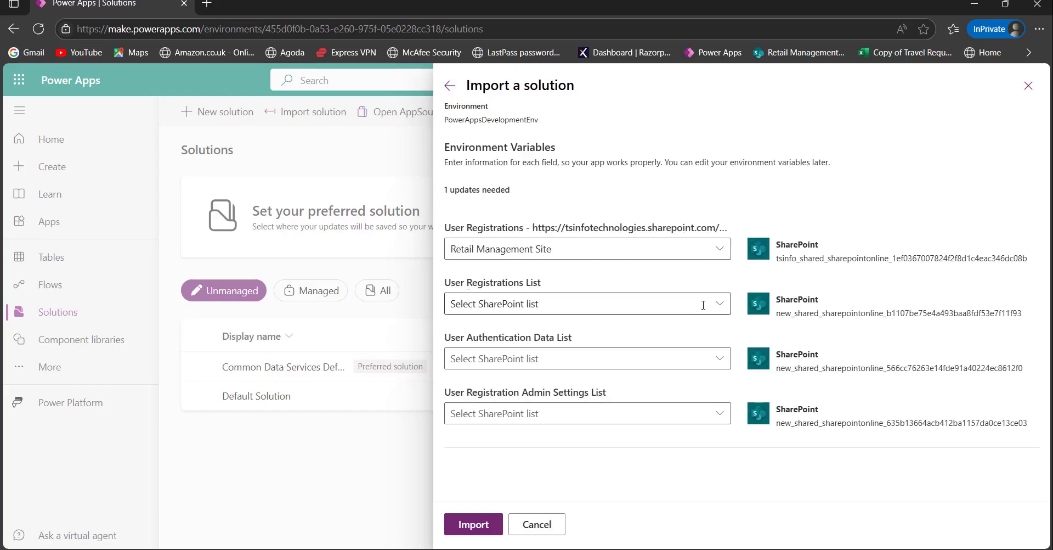
Set User Registrations List to TSinfo User Registrations and User Authentication Data List to TSinfo User Authentication Data
{"action": "left_click", "coordinate": [720, 305]}
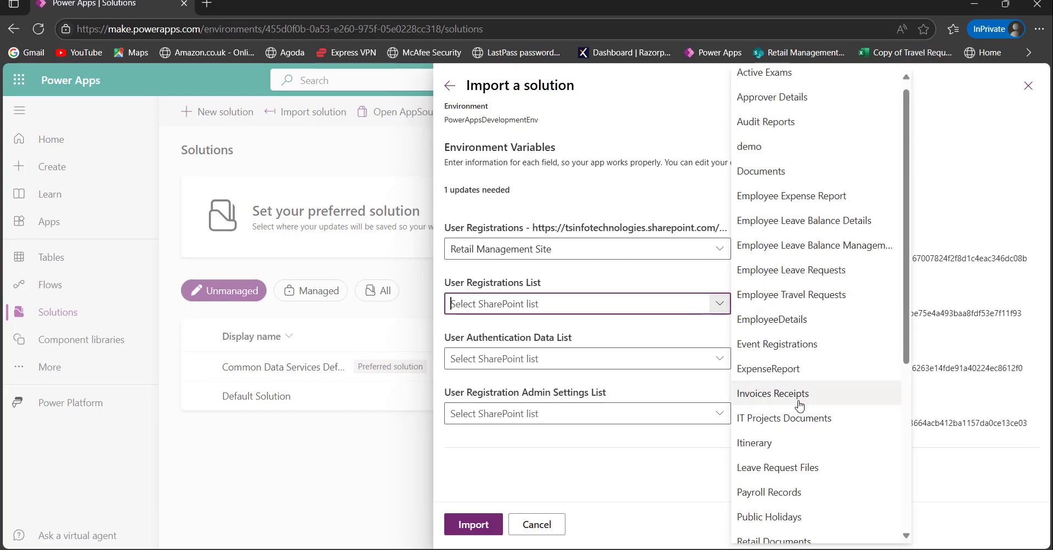
{"action": "scroll", "coordinate": [796, 404], "scroll_direction": "down", "scroll_amount": 5}
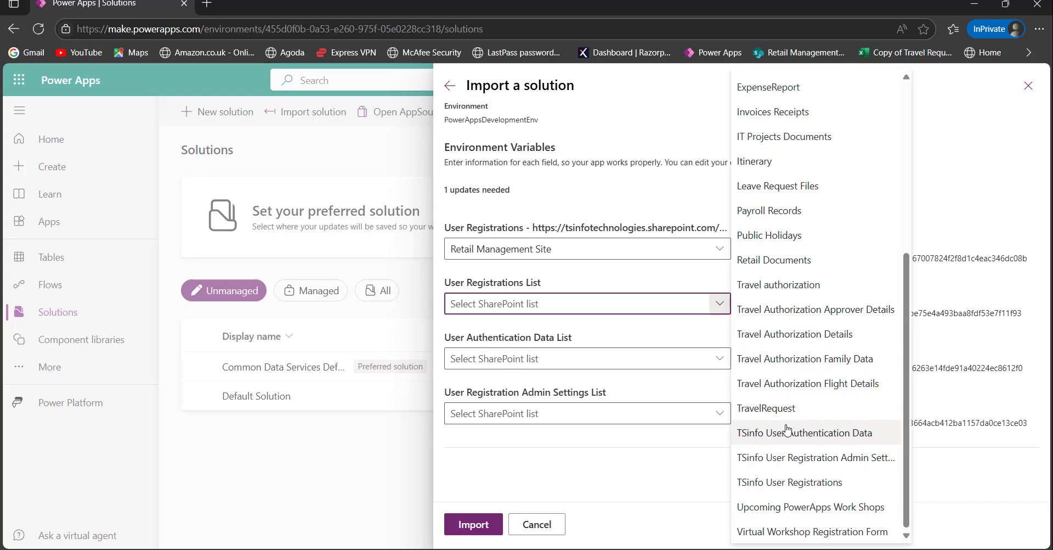
{"action": "left_click", "coordinate": [802, 482]}
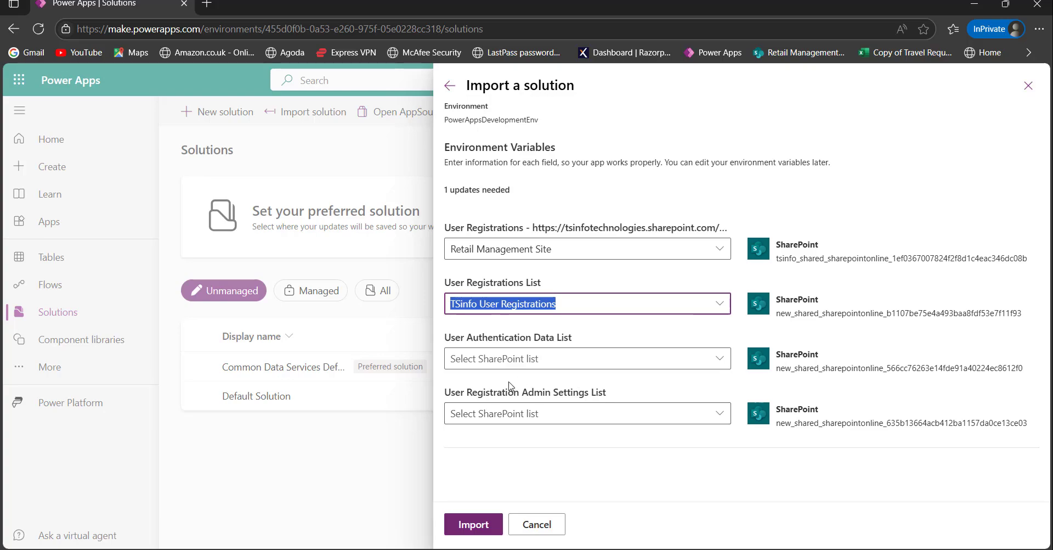
{"action": "left_click", "coordinate": [518, 360]}
{"action": "left_click", "coordinate": [716, 359]}
{"action": "scroll", "coordinate": [816, 461], "scroll_direction": "down", "scroll_amount": 5}
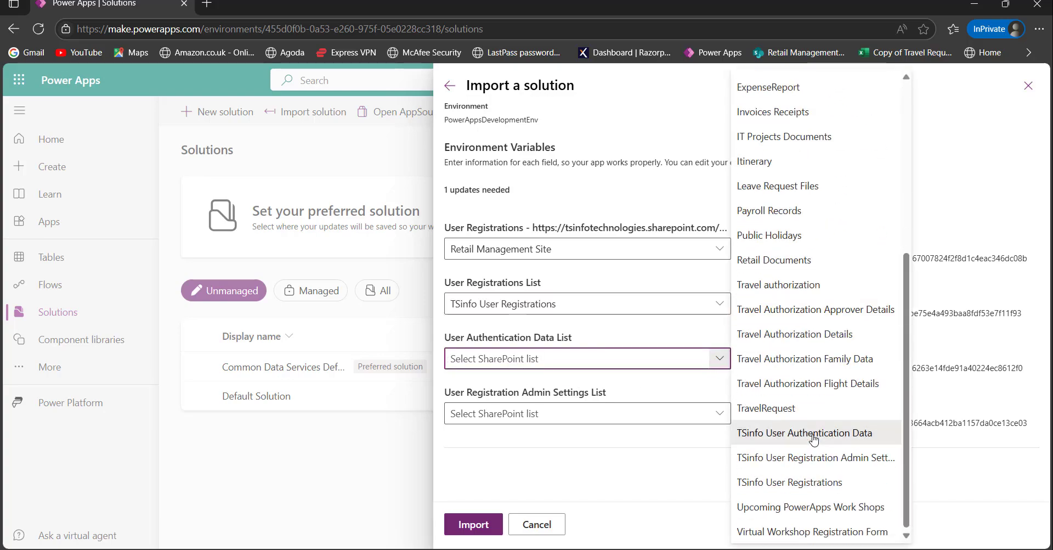
{"action": "left_click", "coordinate": [812, 433]}
Set the User Registration Admin Settings List environment variable to TSinfo User Registration Admin Settings
{"action": "left_click", "coordinate": [566, 406]}
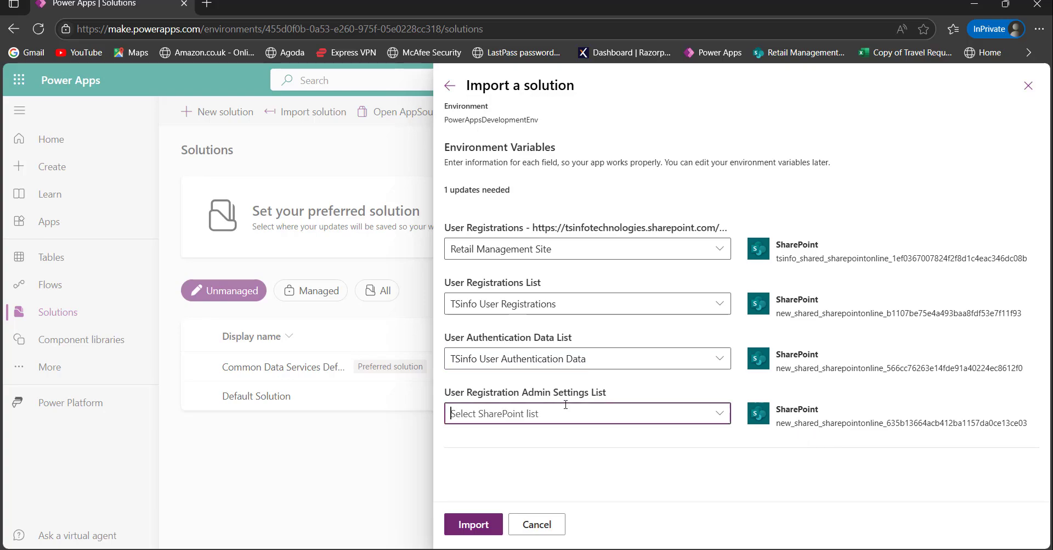
{"action": "left_click", "coordinate": [719, 413]}
{"action": "scroll", "coordinate": [798, 464], "scroll_direction": "down", "scroll_amount": 5}
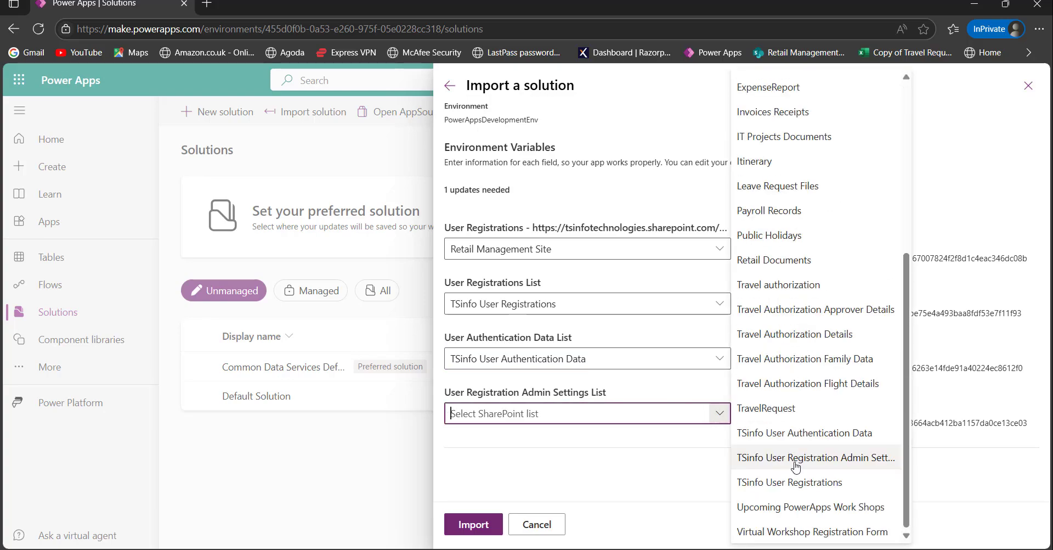
{"action": "left_click", "coordinate": [846, 463]}
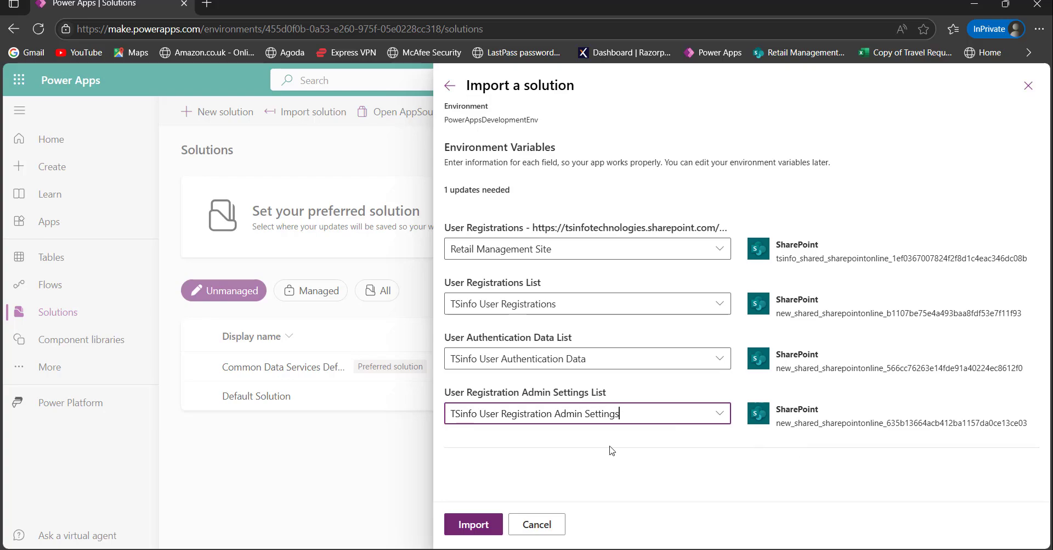
Import the solution with the configured environment variables, reload the solutions page, and check the imported app and cloud flows
{"action": "left_click", "coordinate": [477, 522]}
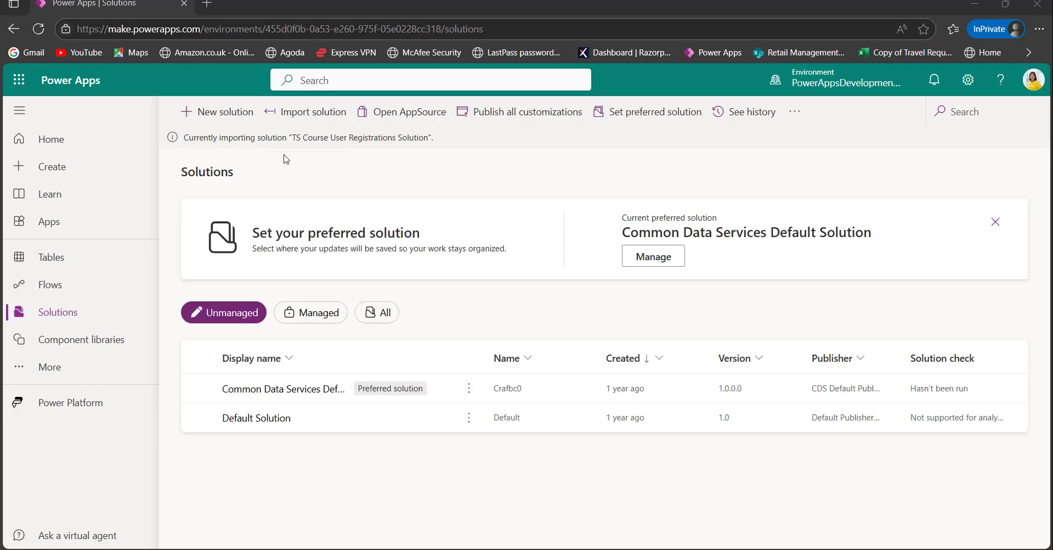
{"action": "left_click", "coordinate": [45, 29]}
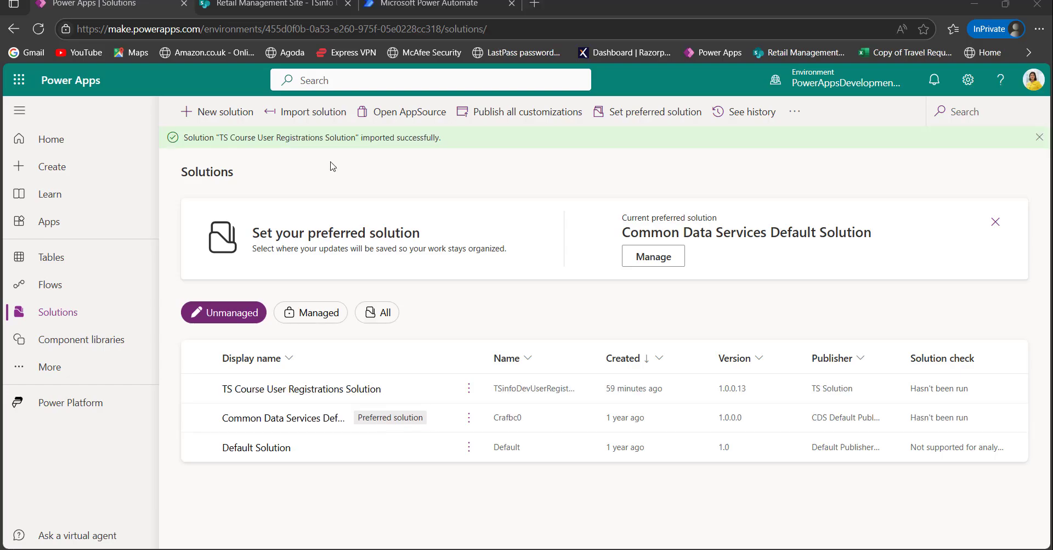
{"action": "left_click", "coordinate": [48, 224]}
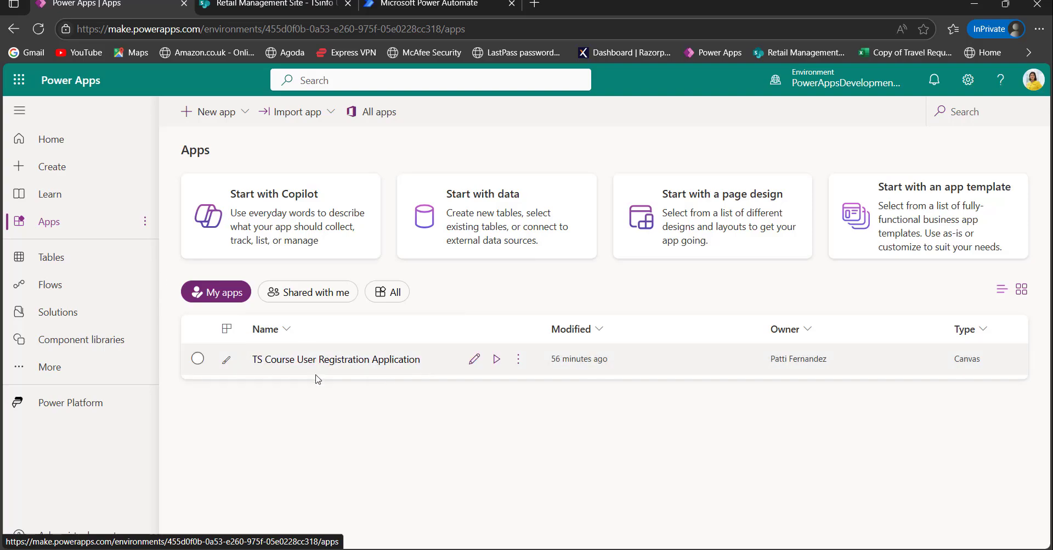
{"action": "left_click", "coordinate": [65, 295]}
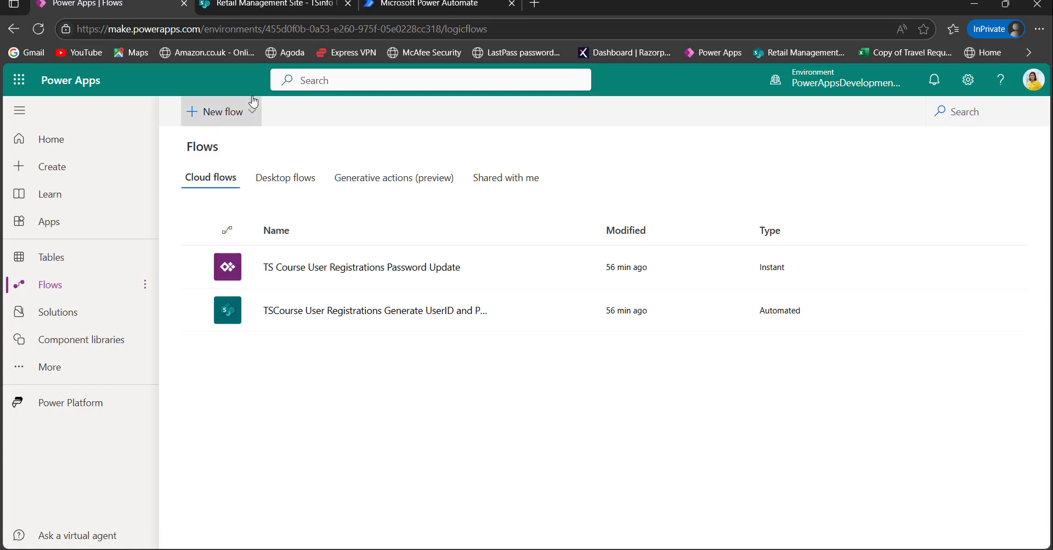
Switch to the TSinfo User Registration Admin Settings list in SharePoint and add a new item titled ITEM1 in grid view
{"action": "left_click", "coordinate": [264, 6]}
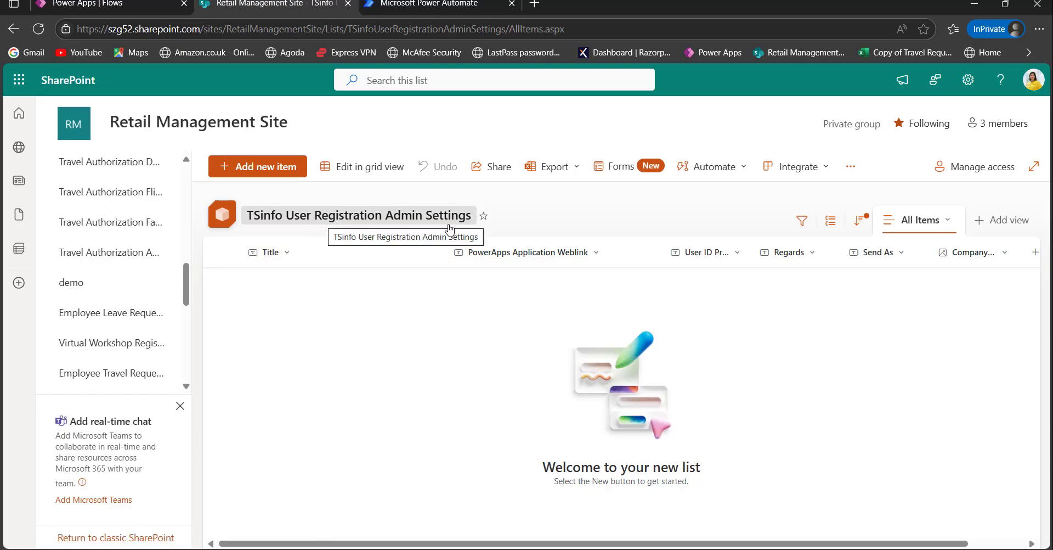
{"action": "left_click", "coordinate": [355, 167]}
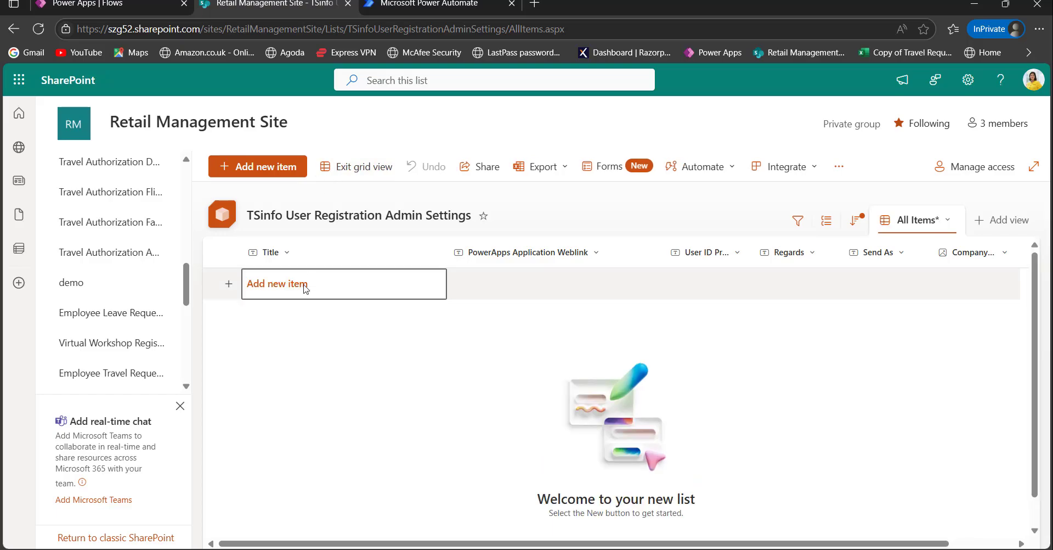
{"action": "left_click", "coordinate": [277, 168]}
{"action": "type", "text": "ITEM1"}
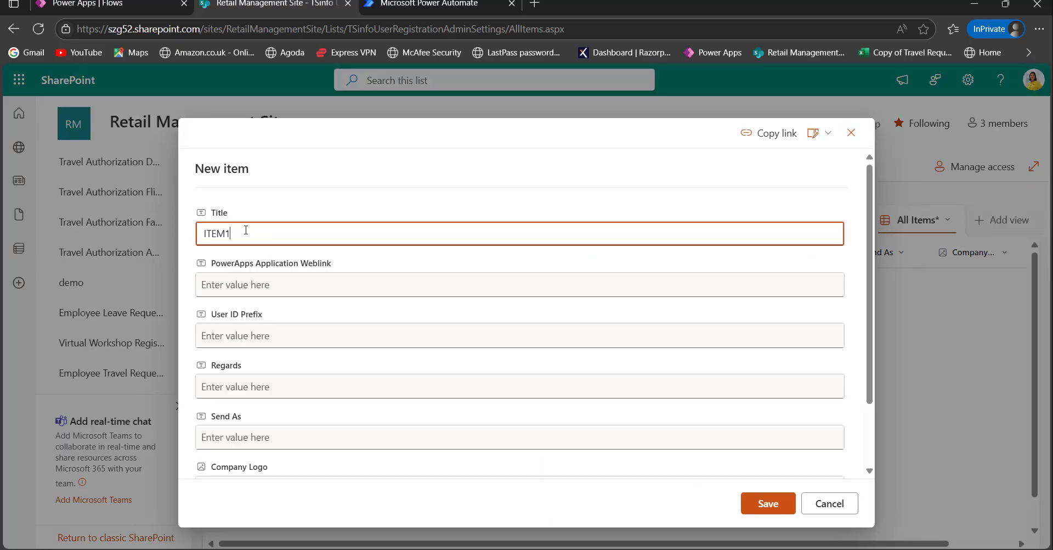
{"action": "left_click", "coordinate": [336, 201]}
{"action": "left_click", "coordinate": [272, 286]}
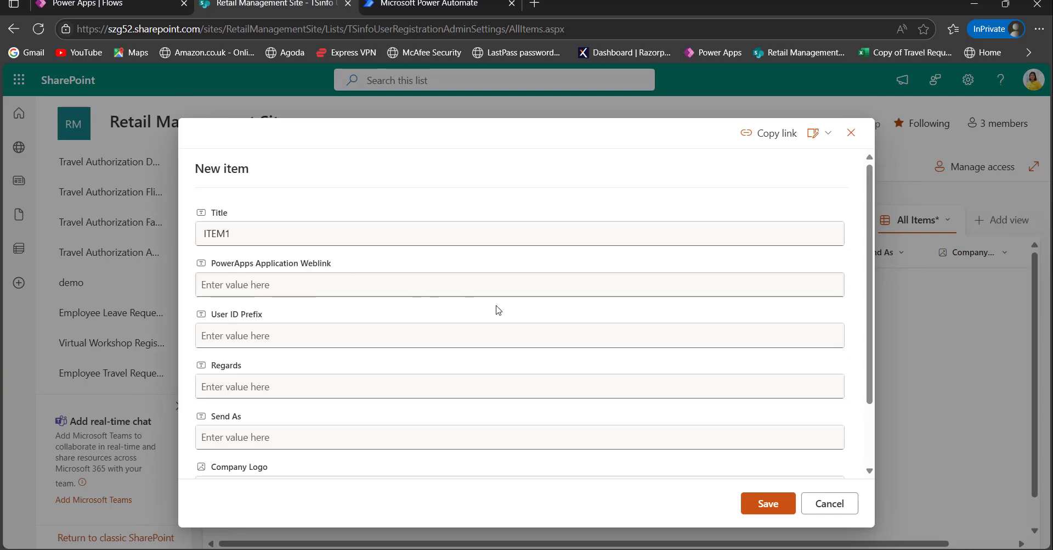
{"action": "left_click", "coordinate": [283, 289]}
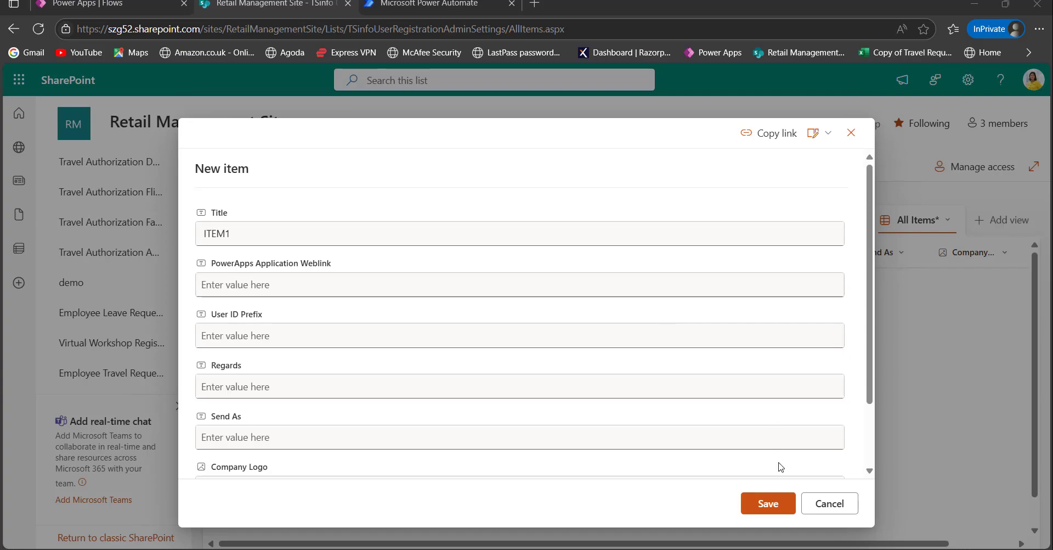
{"action": "left_click", "coordinate": [769, 503]}
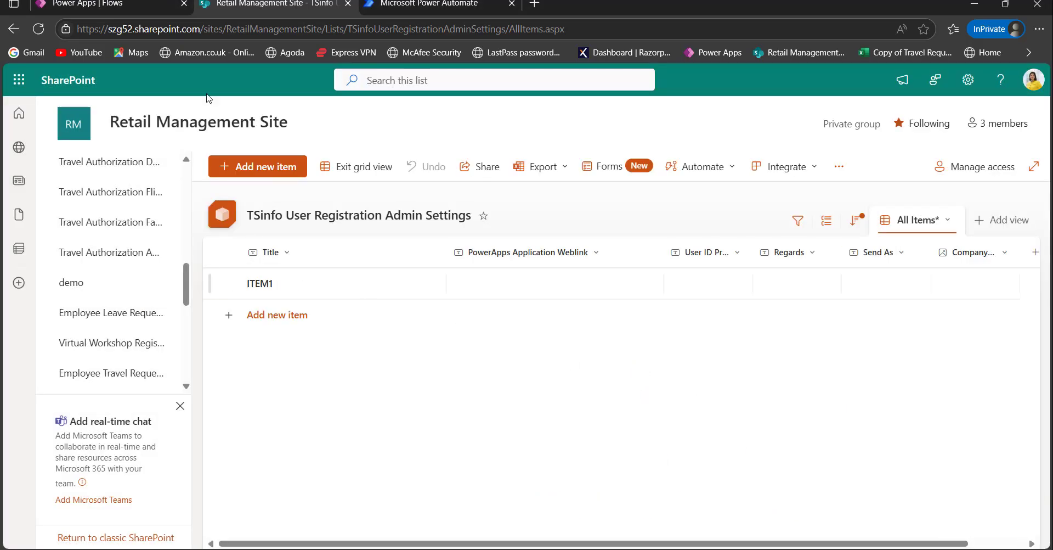
Switch to Power Apps and copy the web link from the details of TS Course User Registration Application
{"action": "left_click", "coordinate": [108, 6]}
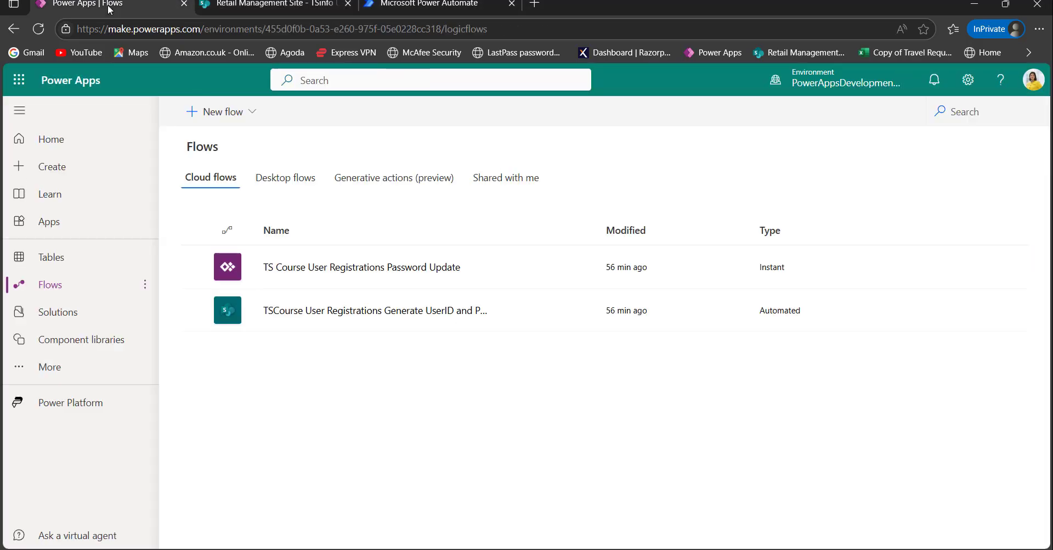
{"action": "left_click", "coordinate": [79, 220]}
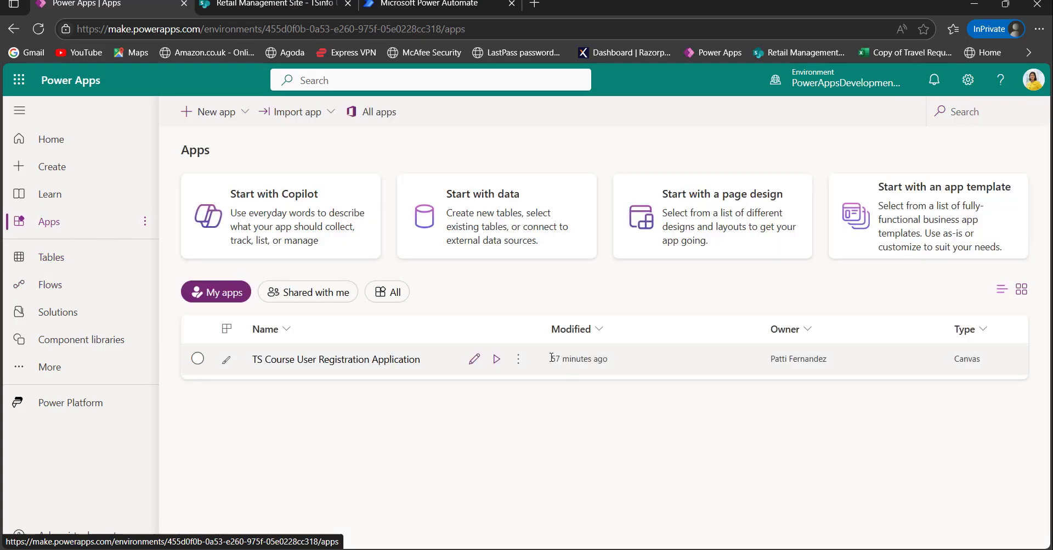
{"action": "left_click", "coordinate": [518, 361]}
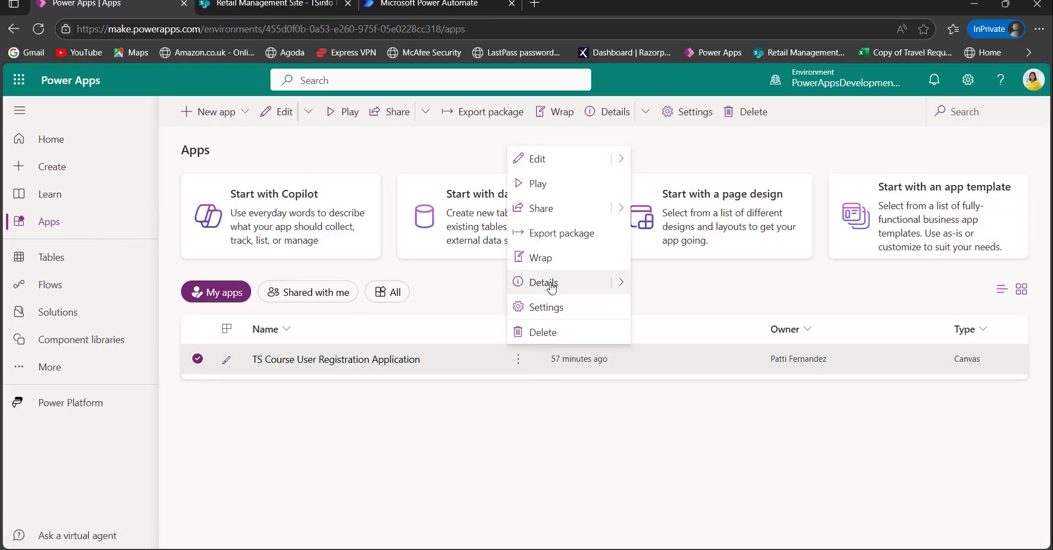
{"action": "mouse_move", "coordinate": [620, 282]}
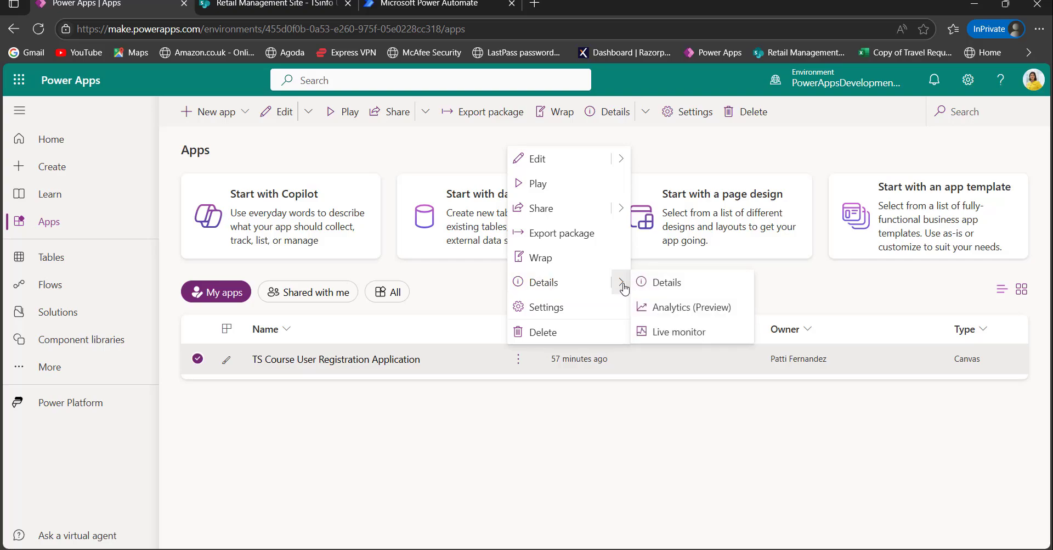
{"action": "left_click", "coordinate": [664, 284]}
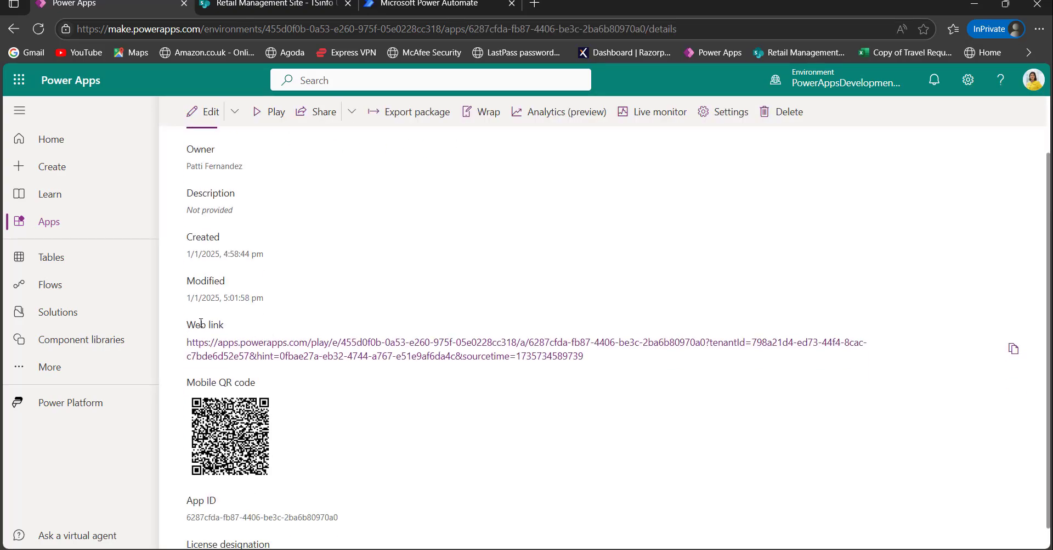
{"action": "left_click", "coordinate": [1014, 351]}
Strip the sourcetime parameter from the copied link in Notepad and enter the shortened link as ITEM1's PowerApps Application Weblink in SharePoint
{"action": "key", "text": "ctrl+v"}
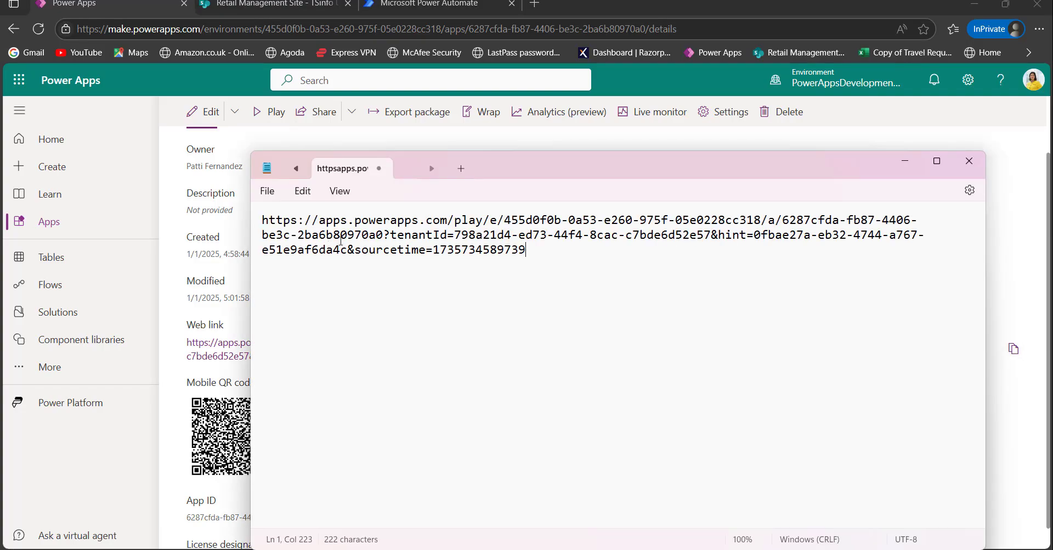
{"action": "left_click_drag", "start_coordinate": [518, 248], "coordinate": [351, 256]}
{"action": "key", "text": "Delete"}
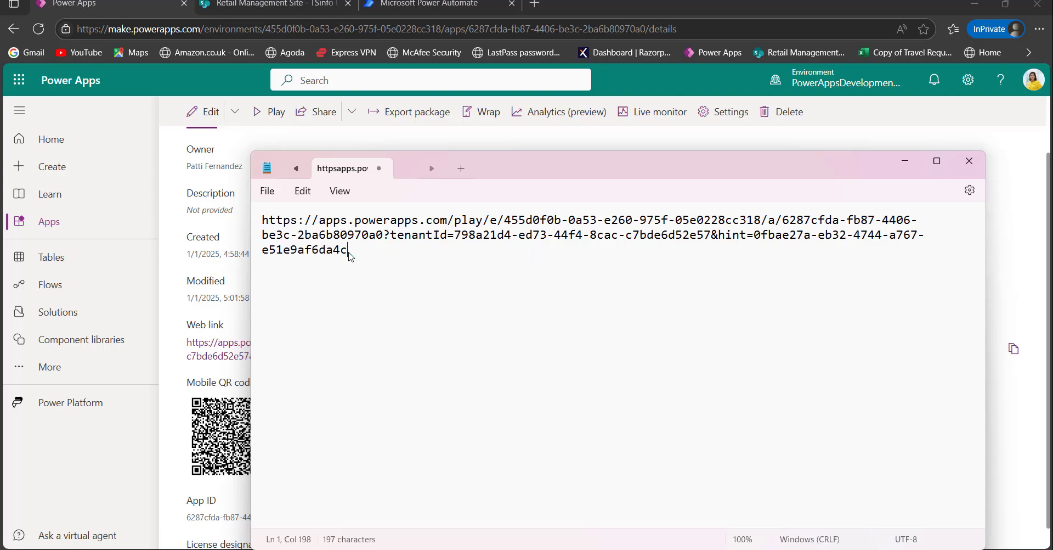
{"action": "left_click_drag", "start_coordinate": [351, 251], "coordinate": [256, 219]}
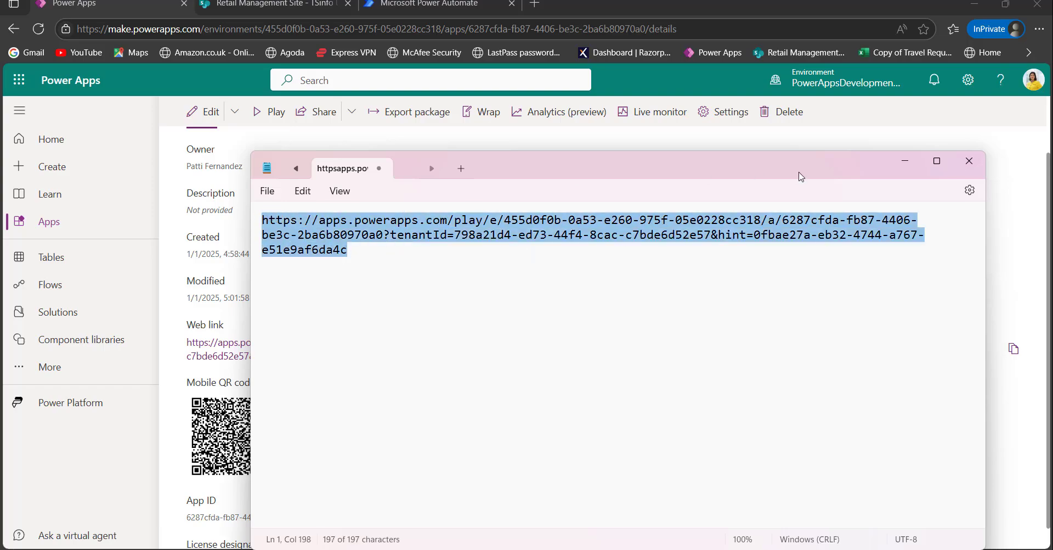
{"action": "left_click", "coordinate": [905, 161]}
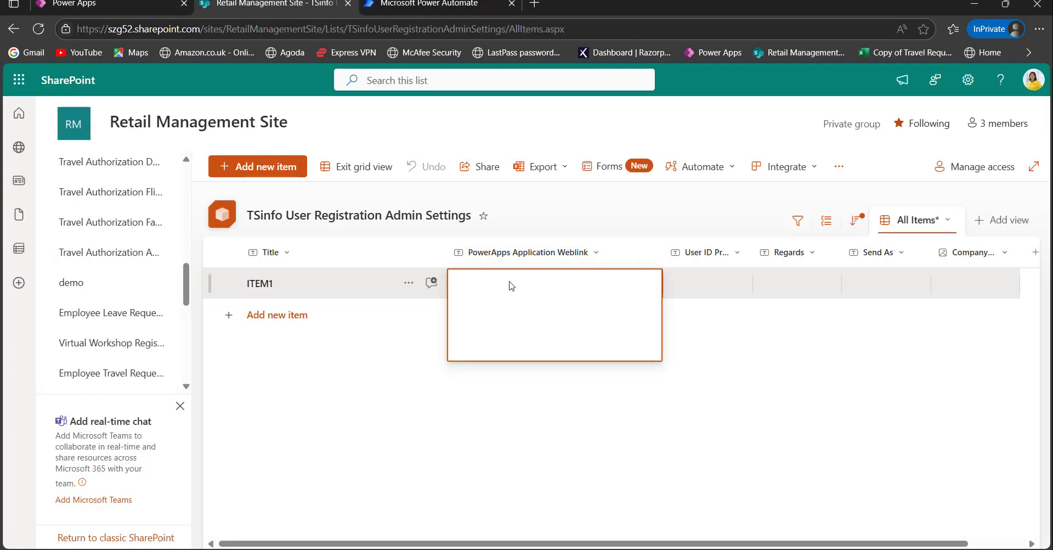
{"action": "key", "text": "ctrl+v"}
{"action": "key", "text": "Return"}
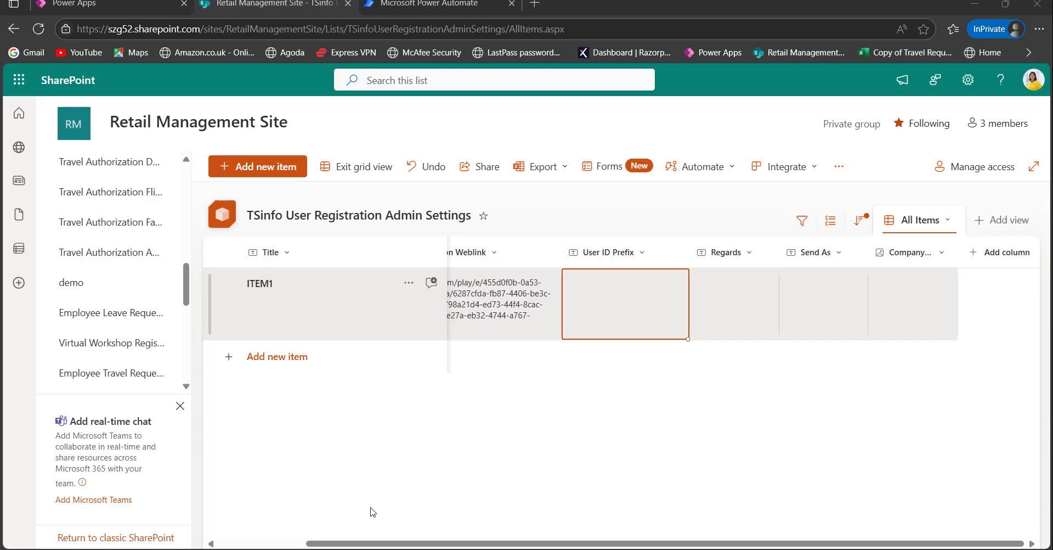
Set ITEM1's User ID Prefix to TS and Regards to TsinfoAdmin, and fill Send As with the admin's e-mail address
{"action": "left_click", "coordinate": [613, 300]}
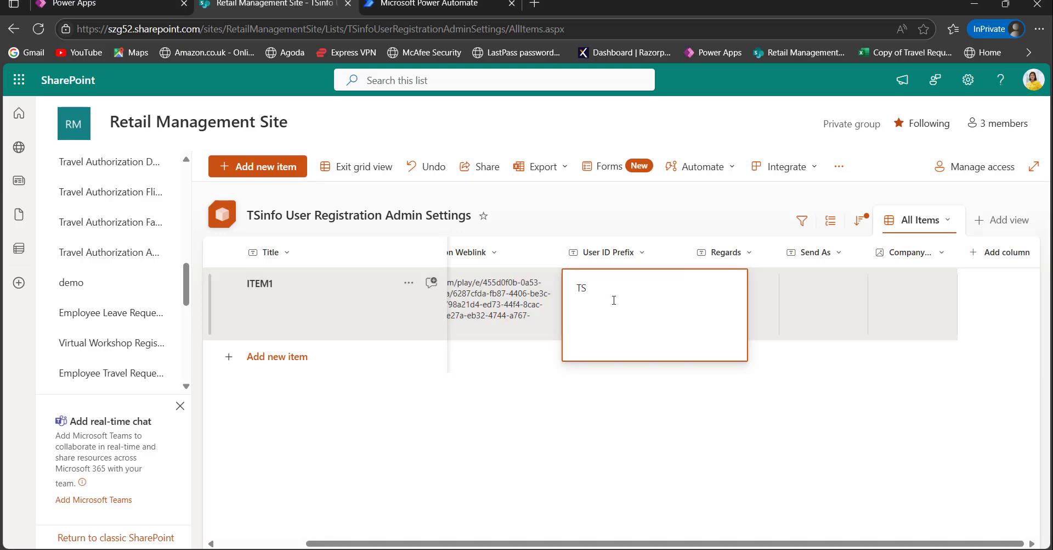
{"action": "left_click", "coordinate": [719, 296]}
{"action": "left_click", "coordinate": [716, 288]}
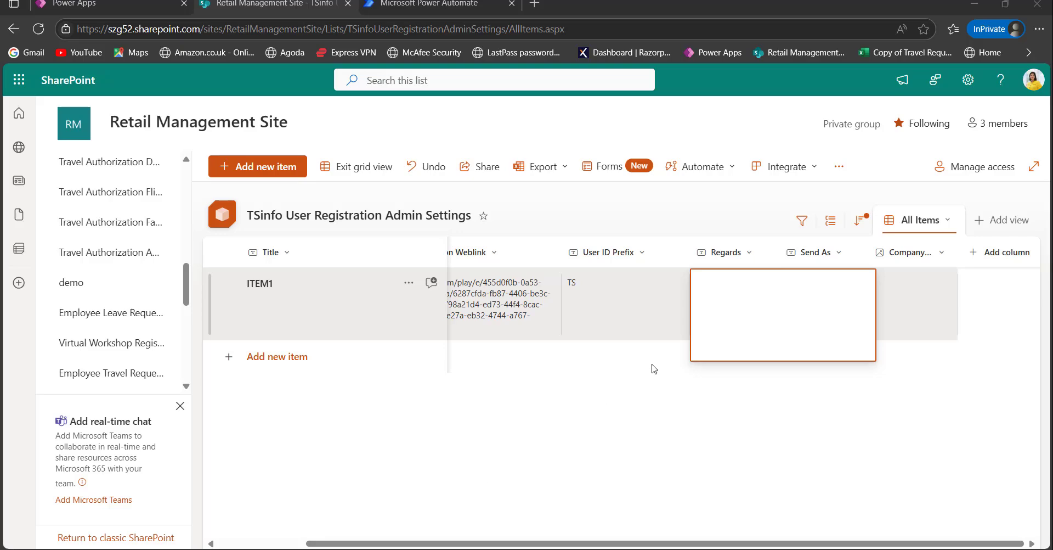
{"action": "left_click", "coordinate": [719, 294]}
{"action": "key", "text": "ctrl+v"}
{"action": "left_click", "coordinate": [823, 287]}
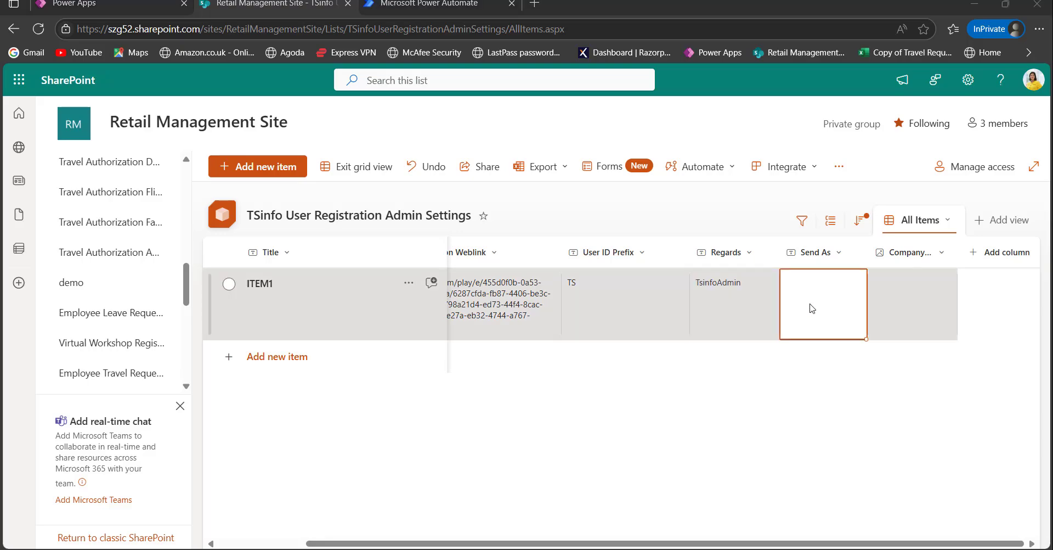
{"action": "left_click", "coordinate": [818, 308]}
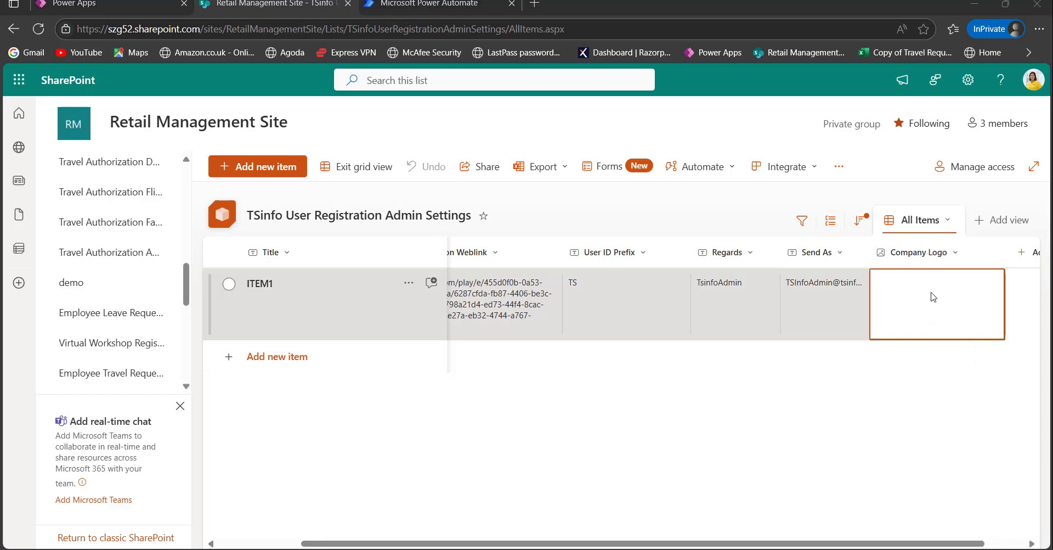
Add tsinfotechnologies_logo.jpg as ITEM1's Company Logo and exit grid editing to review the completed row
{"action": "left_click", "coordinate": [933, 296]}
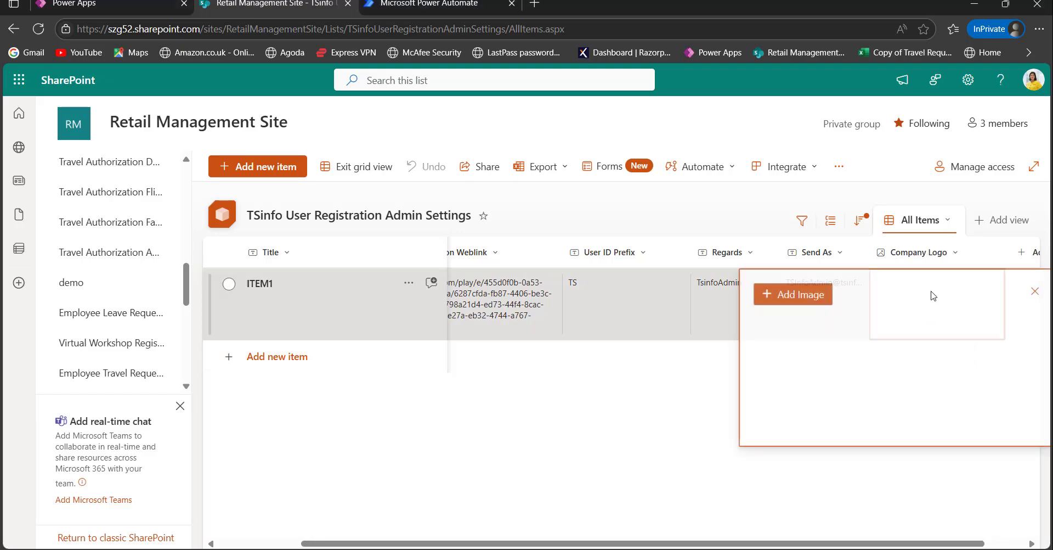
{"action": "left_click", "coordinate": [800, 296]}
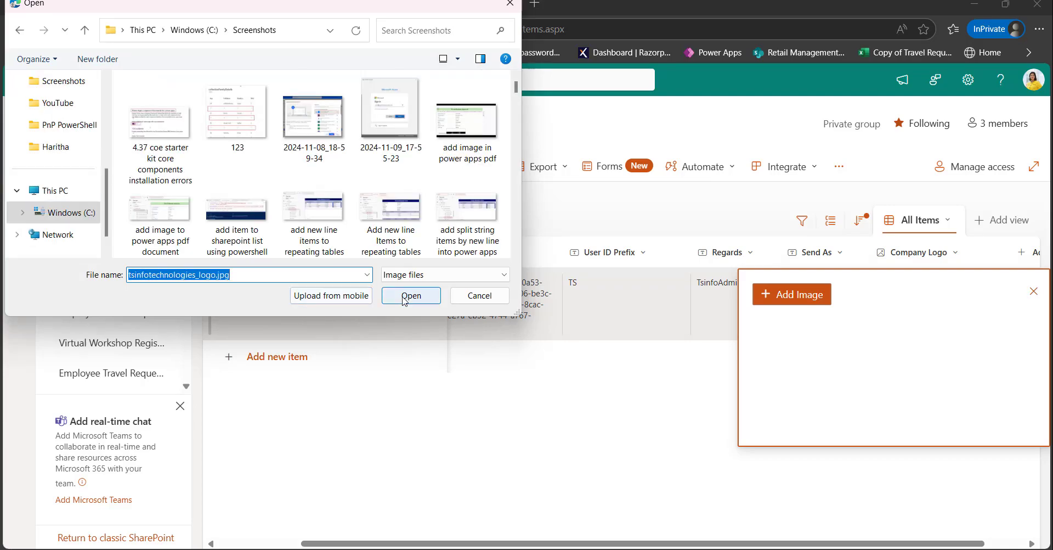
{"action": "left_click", "coordinate": [407, 296]}
{"action": "left_click", "coordinate": [608, 344]}
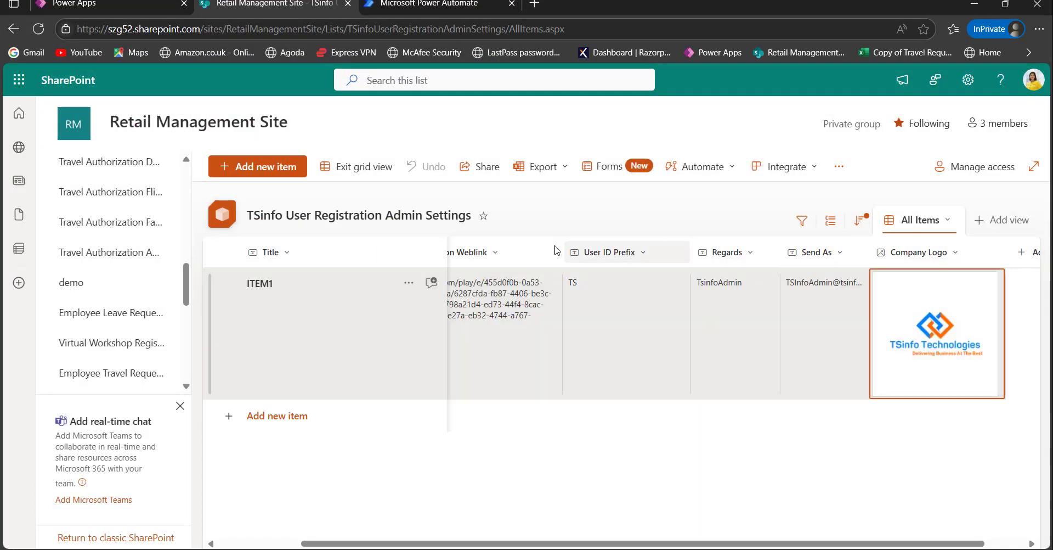
{"action": "left_click", "coordinate": [356, 166]}
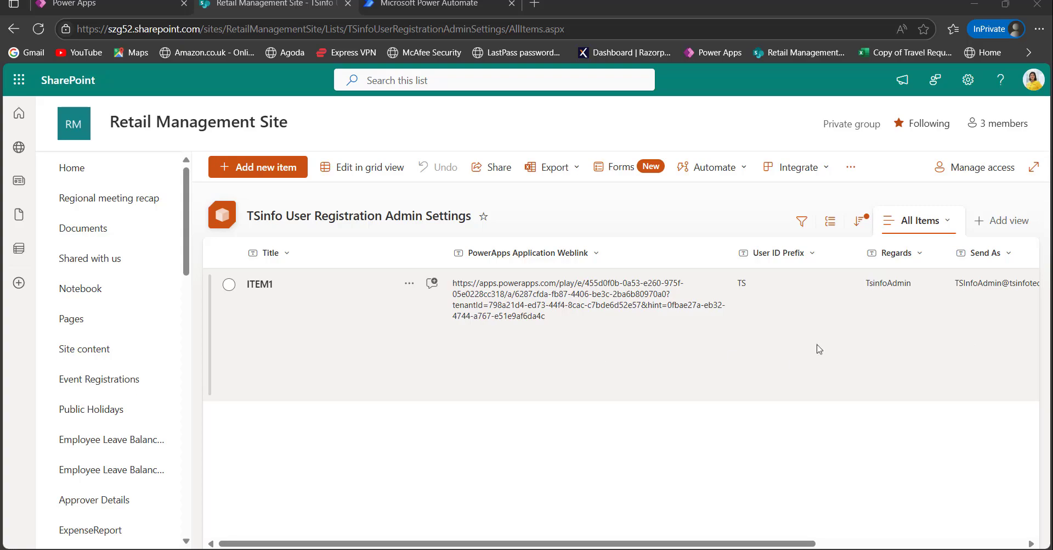
{"action": "scroll", "coordinate": [768, 335], "scroll_direction": "right", "scroll_amount": 2}
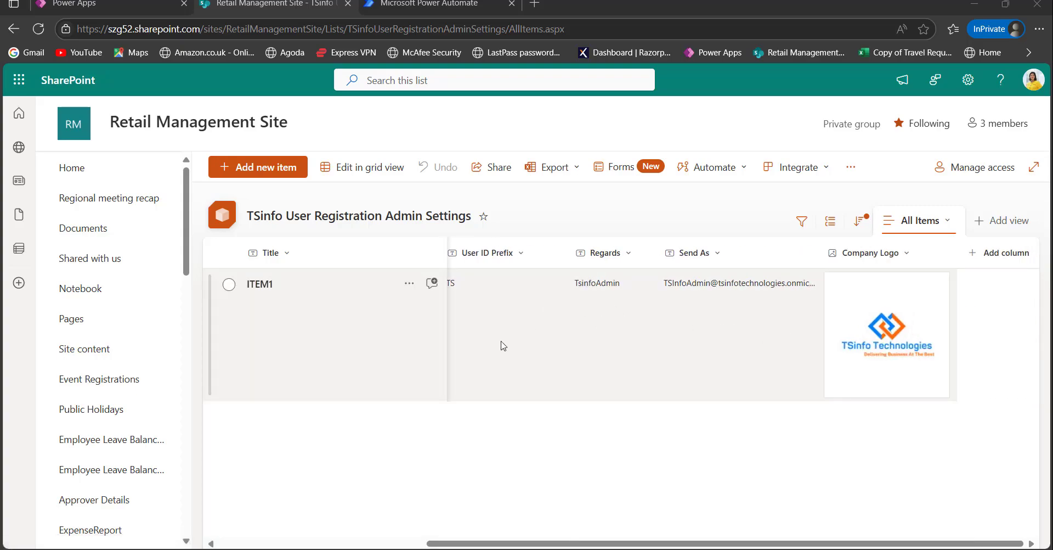
{"action": "scroll", "coordinate": [571, 390], "scroll_direction": "left", "scroll_amount": 2}
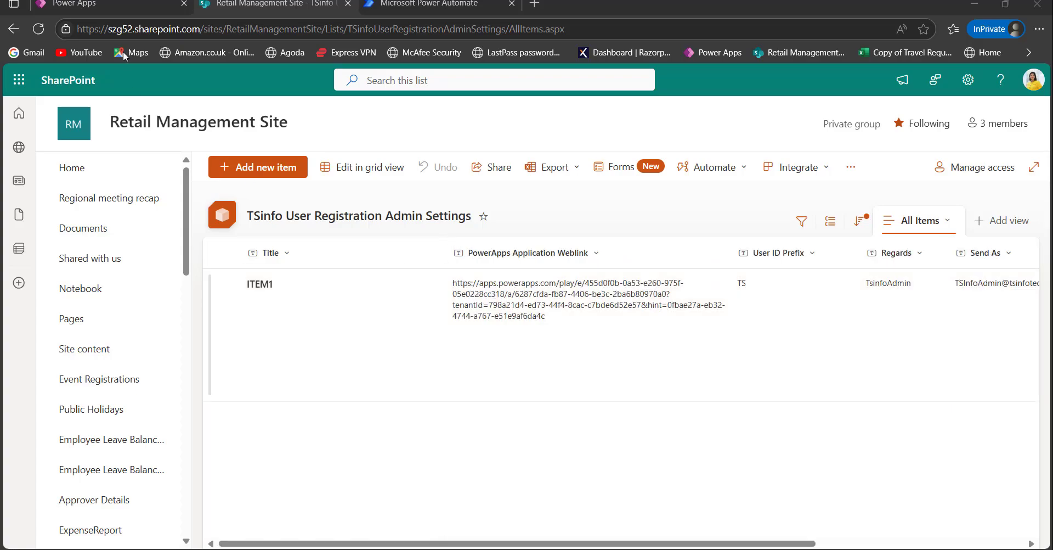
Switch to Power Apps and check whether the two imported user registration cloud flows are turned on
{"action": "left_click", "coordinate": [127, 6]}
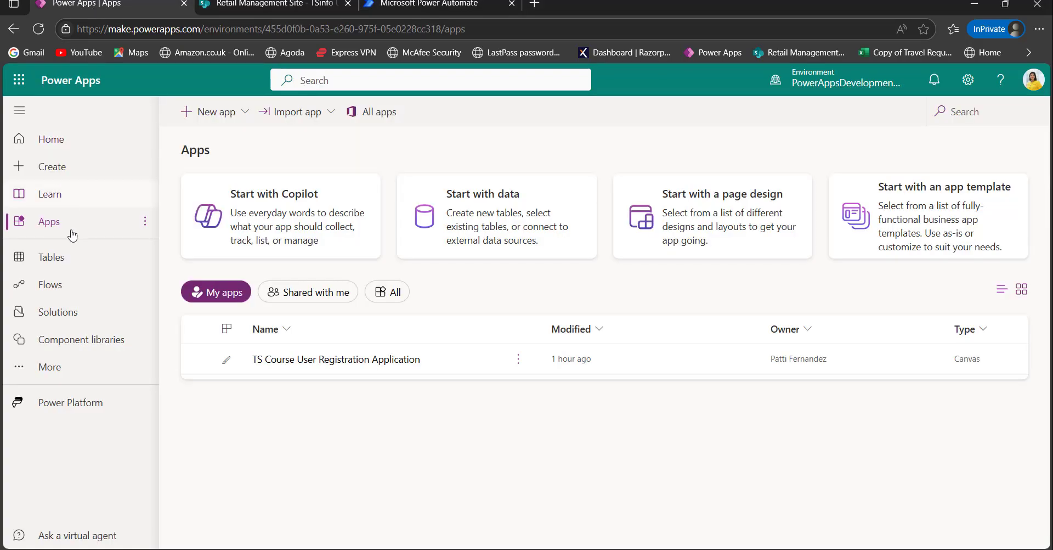
{"action": "left_click", "coordinate": [65, 295]}
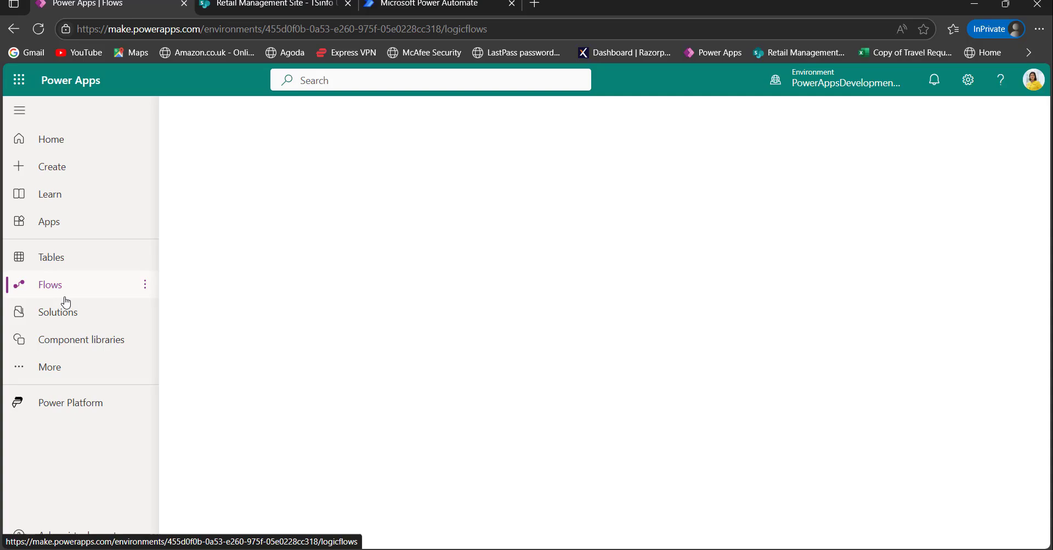
{"action": "left_click", "coordinate": [586, 269]}
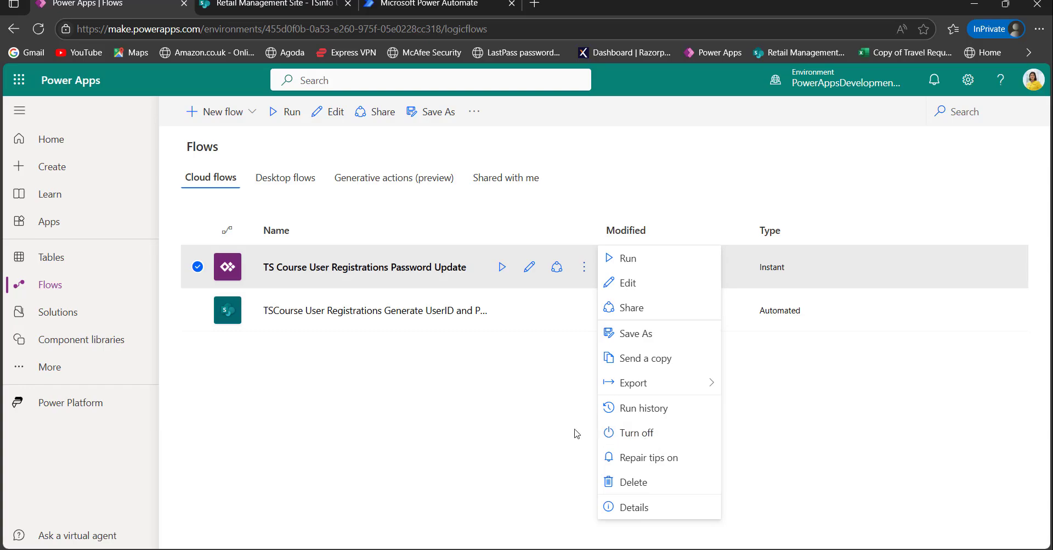
{"action": "left_click", "coordinate": [554, 427]}
{"action": "left_click", "coordinate": [585, 310]}
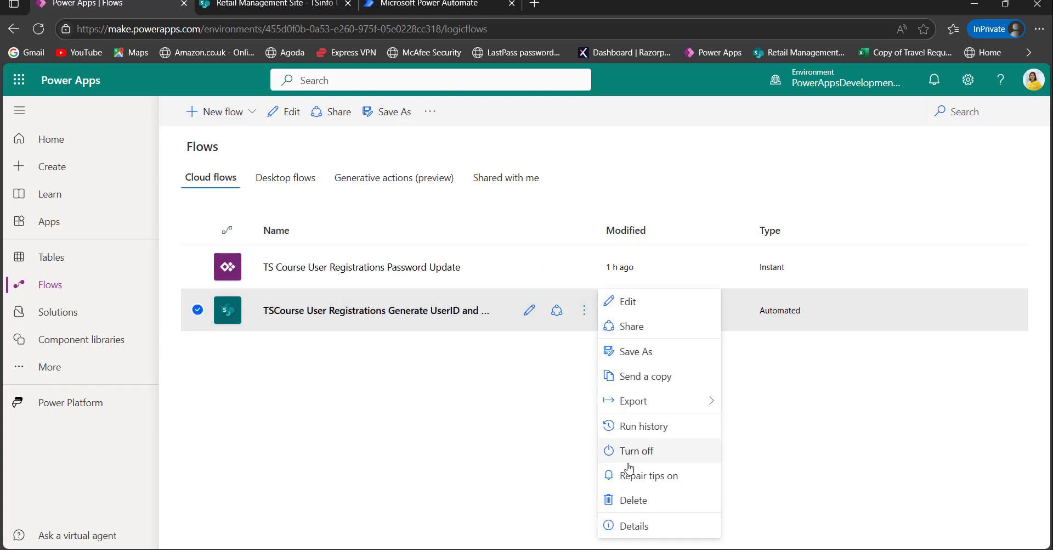
{"action": "left_click", "coordinate": [491, 449]}
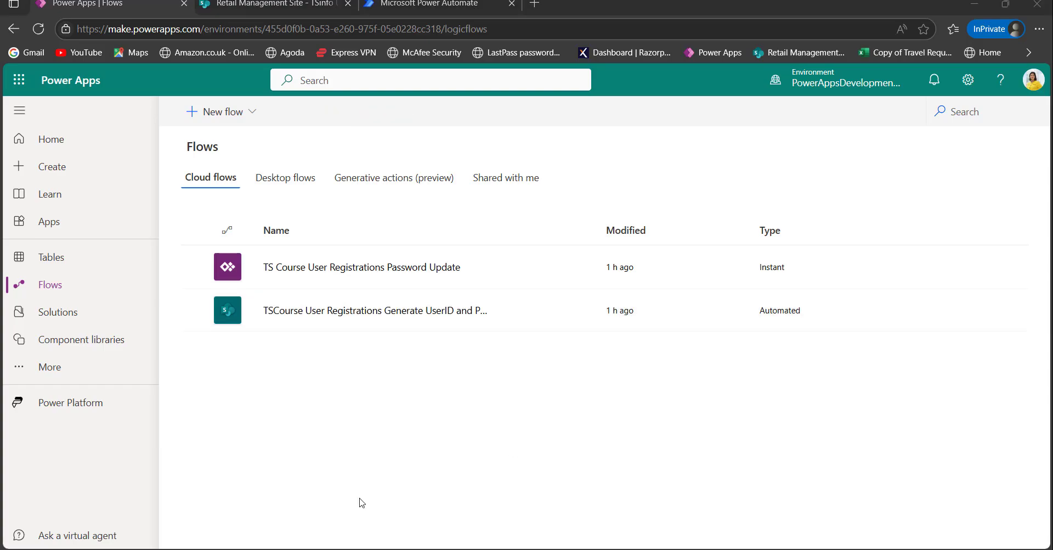